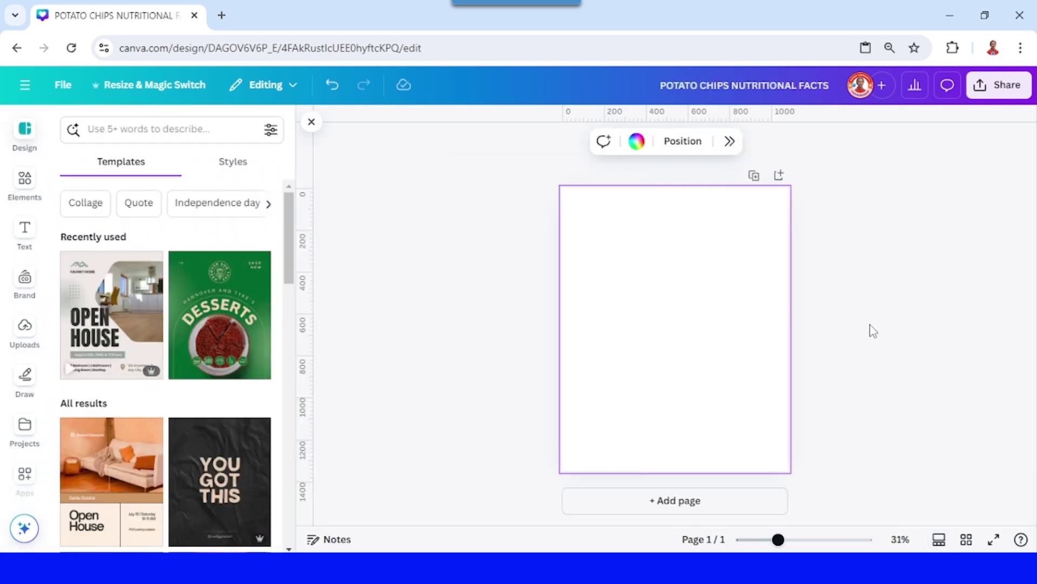
Add the red chips bowl and potato-slice images from Recently used elements
{"action": "left_click", "coordinate": [21, 191]}
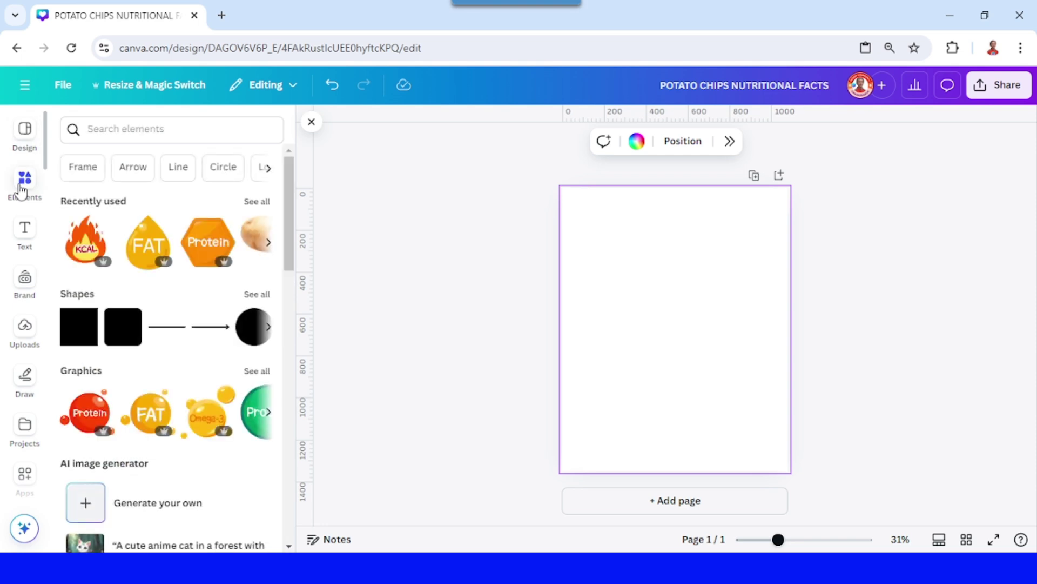
{"action": "left_click", "coordinate": [258, 203]}
{"action": "left_click", "coordinate": [260, 238]}
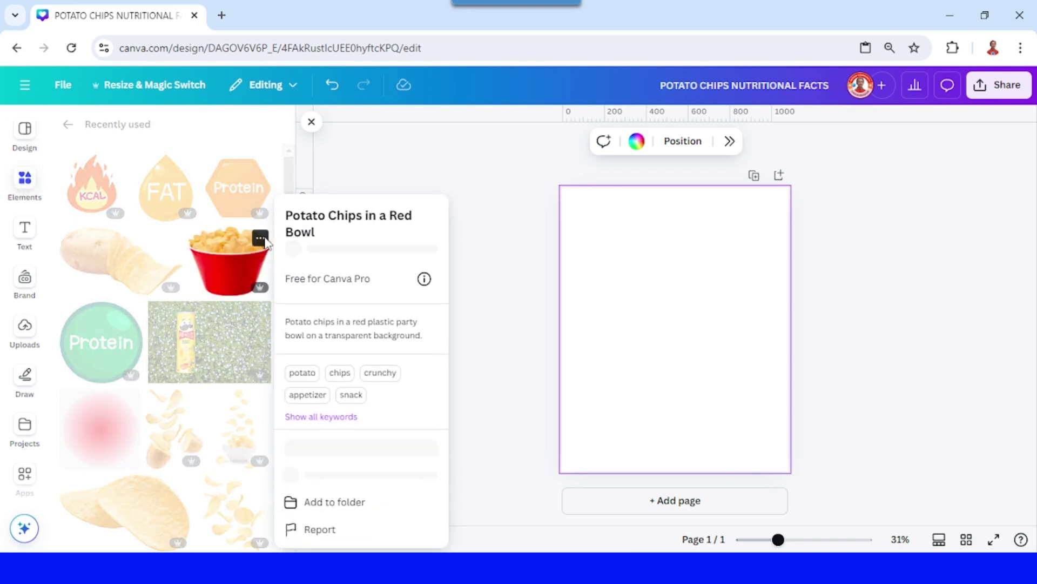
{"action": "left_click", "coordinate": [228, 261]}
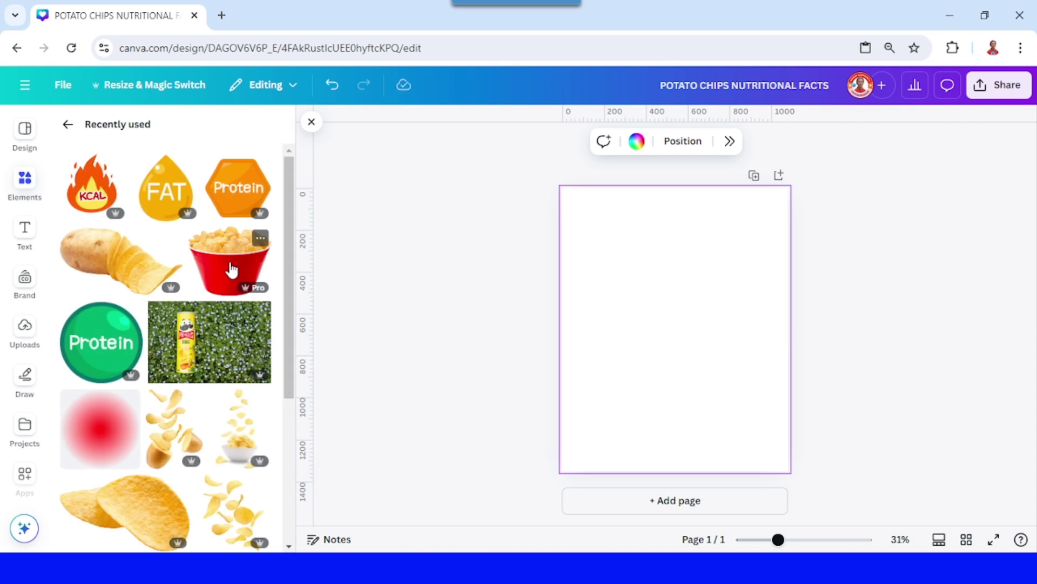
{"action": "left_click", "coordinate": [228, 261]}
{"action": "left_click", "coordinate": [172, 237]}
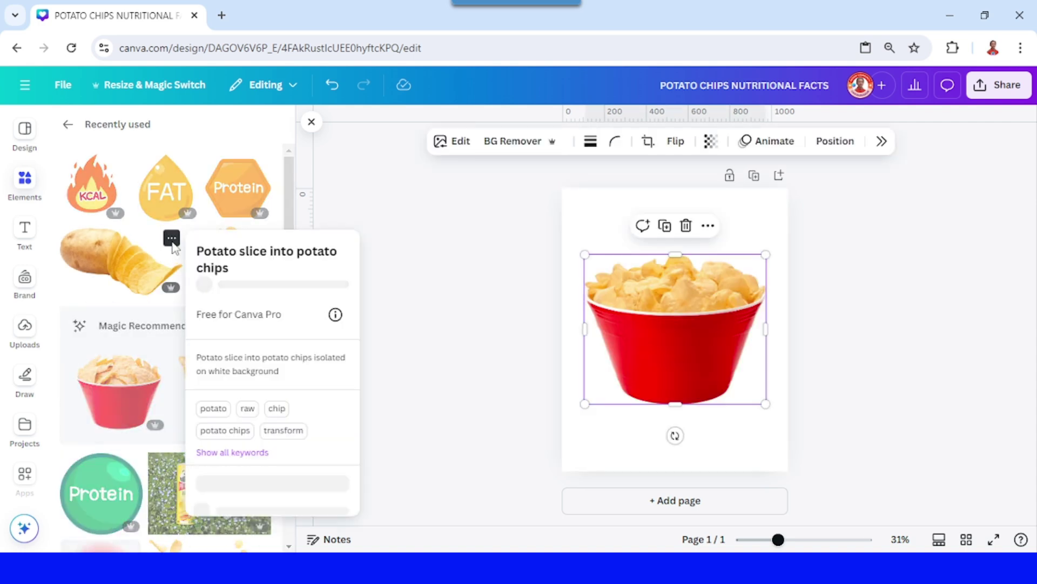
{"action": "left_click", "coordinate": [111, 254]}
{"action": "left_click", "coordinate": [111, 254]}
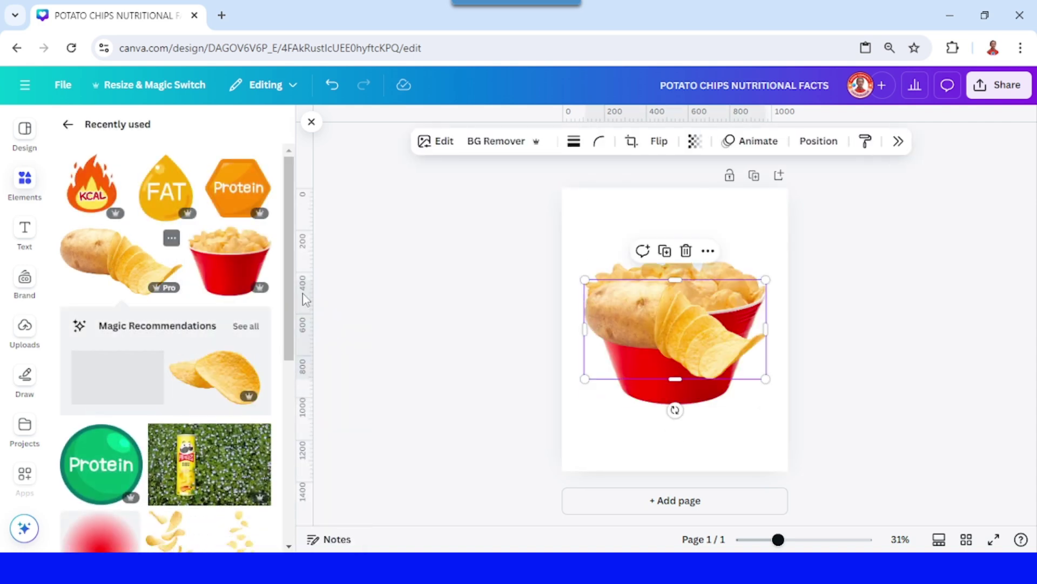
Move the potato slice to the bowl's lower front and group the two images
{"action": "left_click_drag", "start_coordinate": [638, 314], "coordinate": [640, 380]}
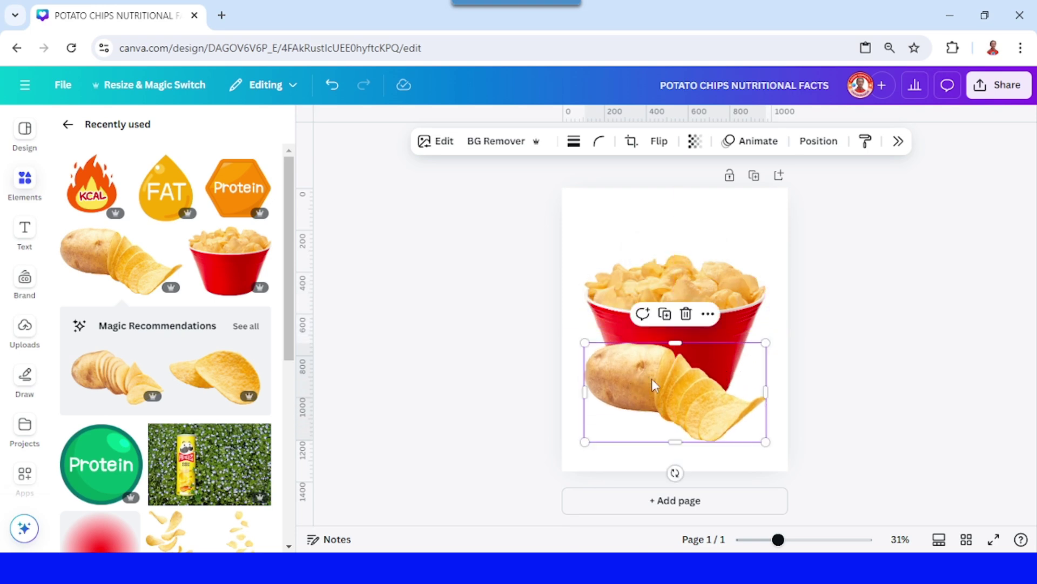
{"action": "left_click_drag", "start_coordinate": [828, 250], "coordinate": [560, 454]}
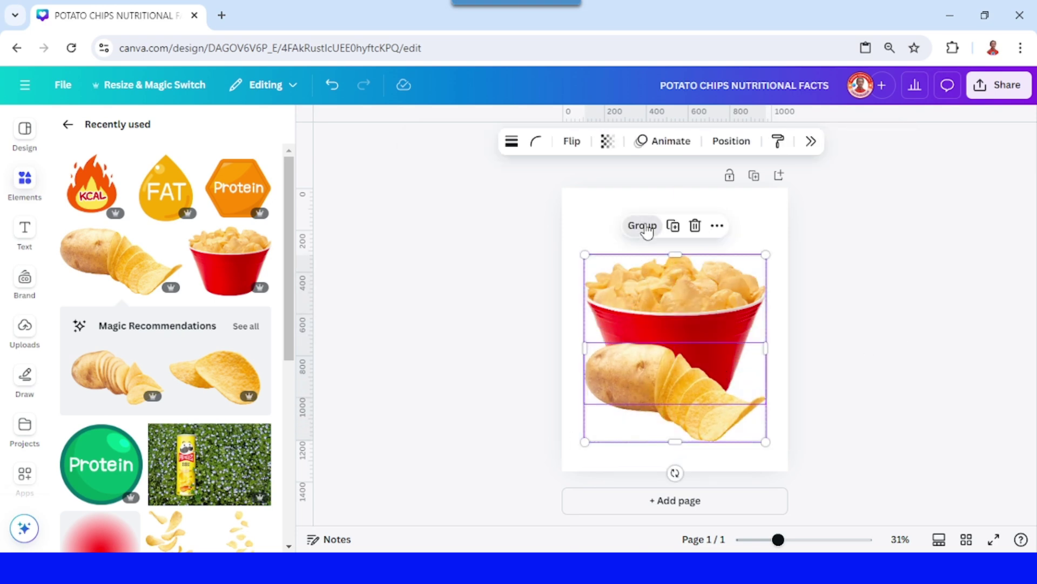
{"action": "left_click", "coordinate": [642, 225]}
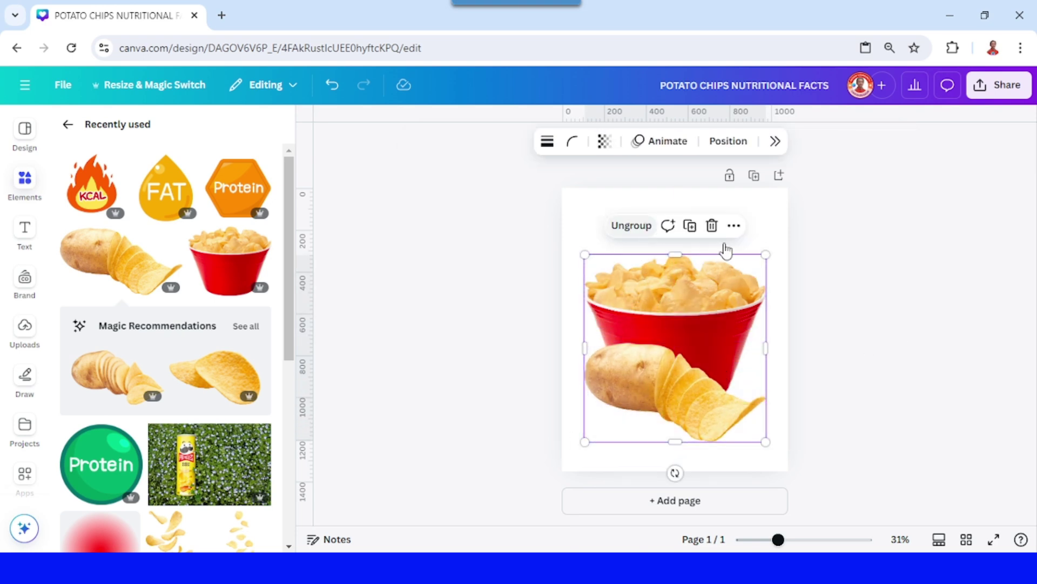
Copy the two POTATO CHIPS NUTRITIONAL FACTS lines from Notepad and paste them onto the page
{"action": "left_click", "coordinate": [939, 543]}
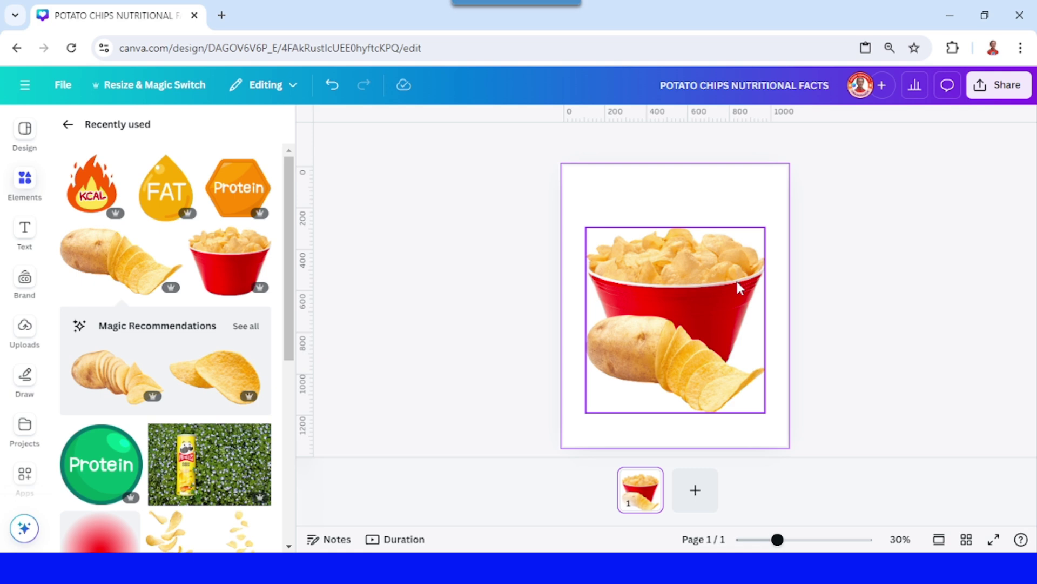
{"action": "key", "text": "alt+Tab"}
{"action": "left_click_drag", "start_coordinate": [348, 184], "coordinate": [161, 158]}
{"action": "right_click", "coordinate": [215, 169]}
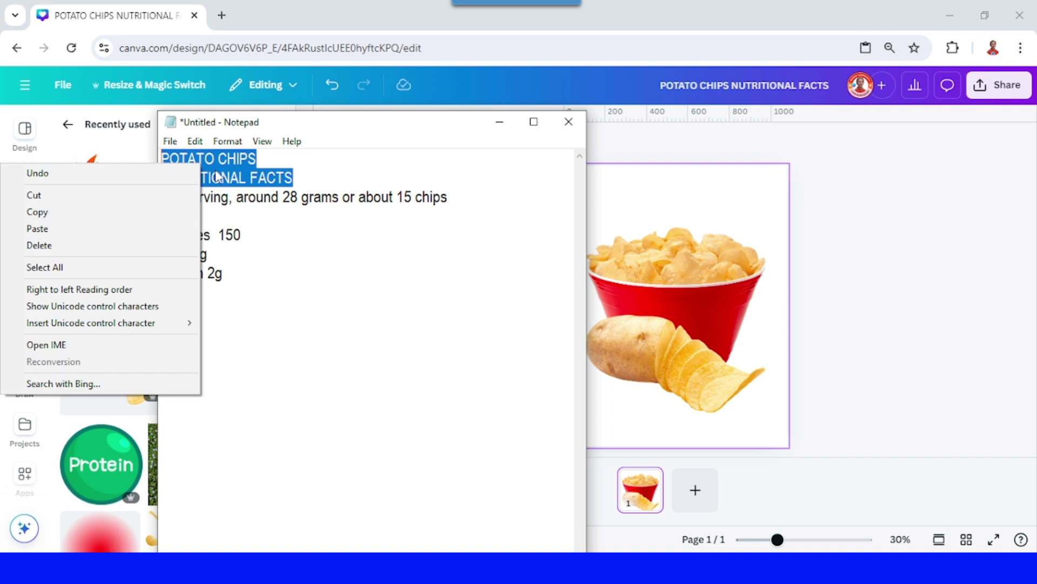
{"action": "left_click", "coordinate": [116, 212]}
{"action": "left_click", "coordinate": [655, 201]}
{"action": "right_click", "coordinate": [655, 201]}
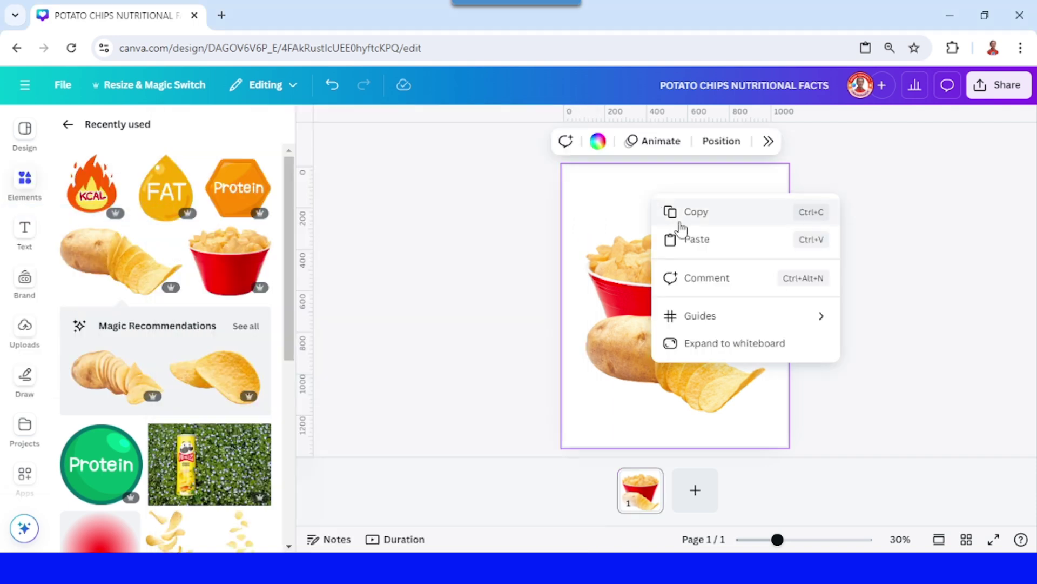
{"action": "left_click", "coordinate": [693, 239]}
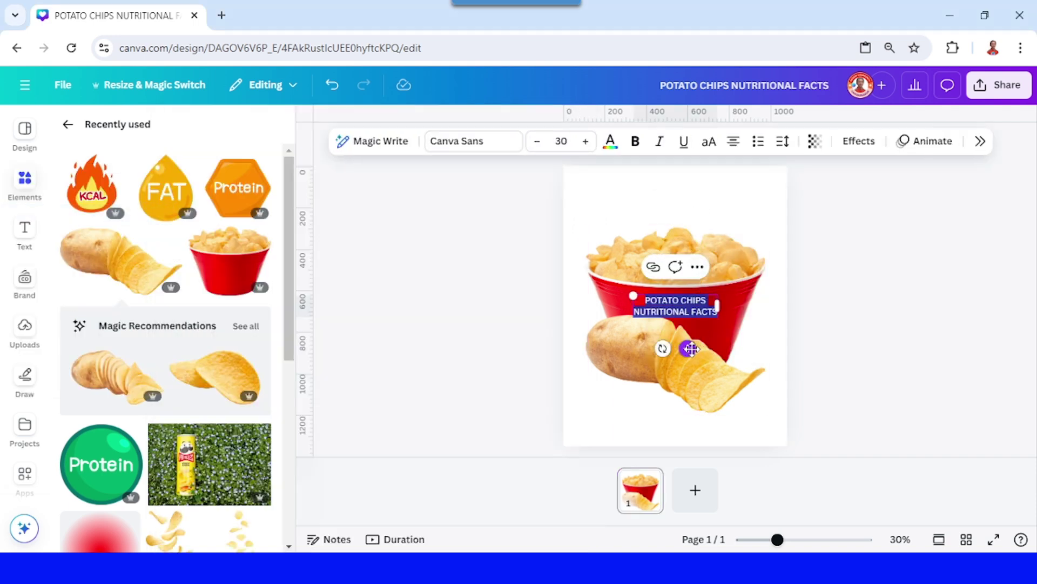
Move the title to the top, set it in Oswald and enlarge it to about 64.9
{"action": "left_click_drag", "start_coordinate": [686, 347], "coordinate": [689, 248]}
{"action": "left_click", "coordinate": [518, 151]}
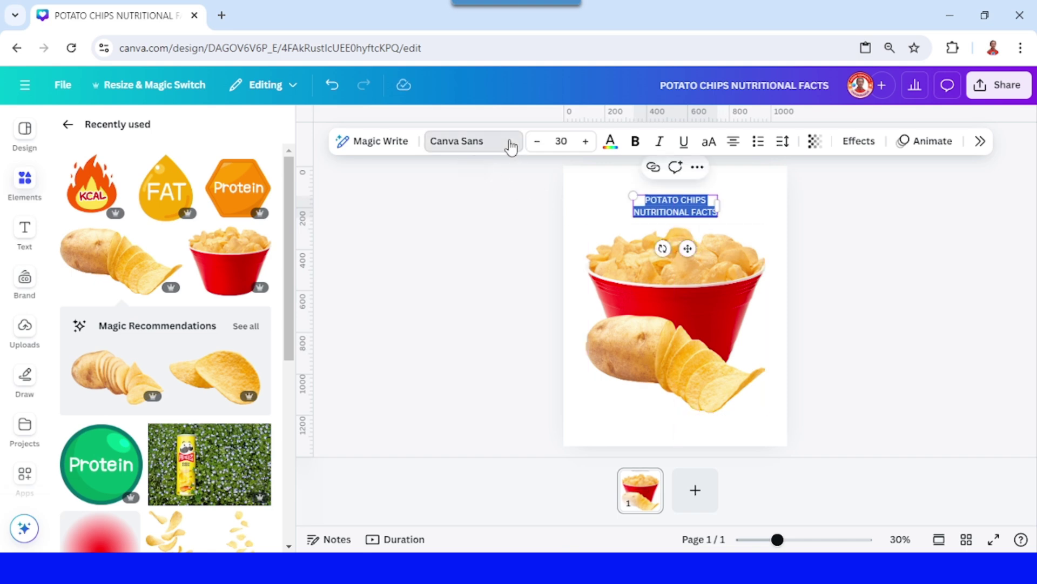
{"action": "type", "text": "oswal"}
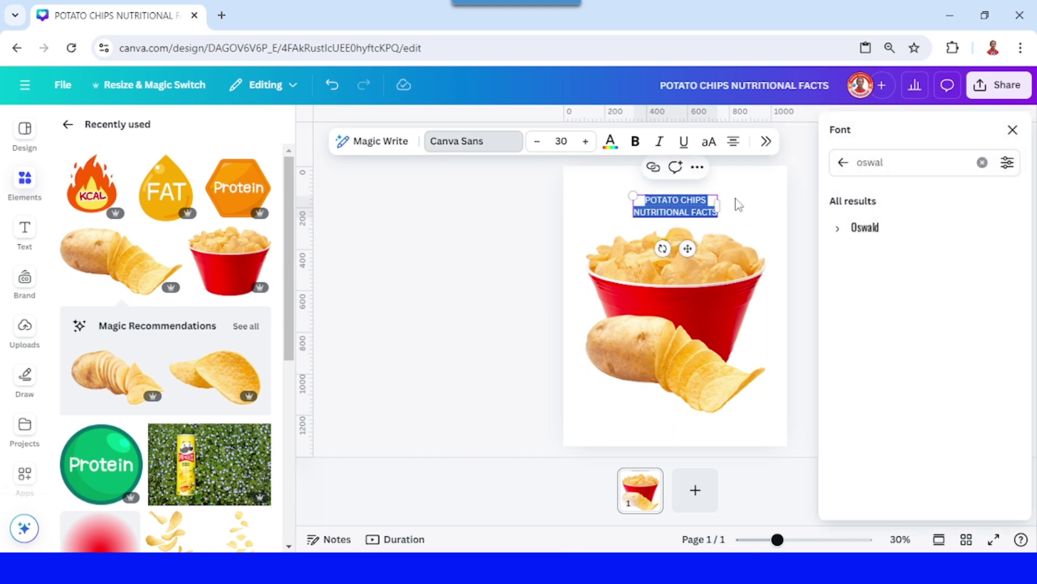
{"action": "left_click", "coordinate": [879, 229]}
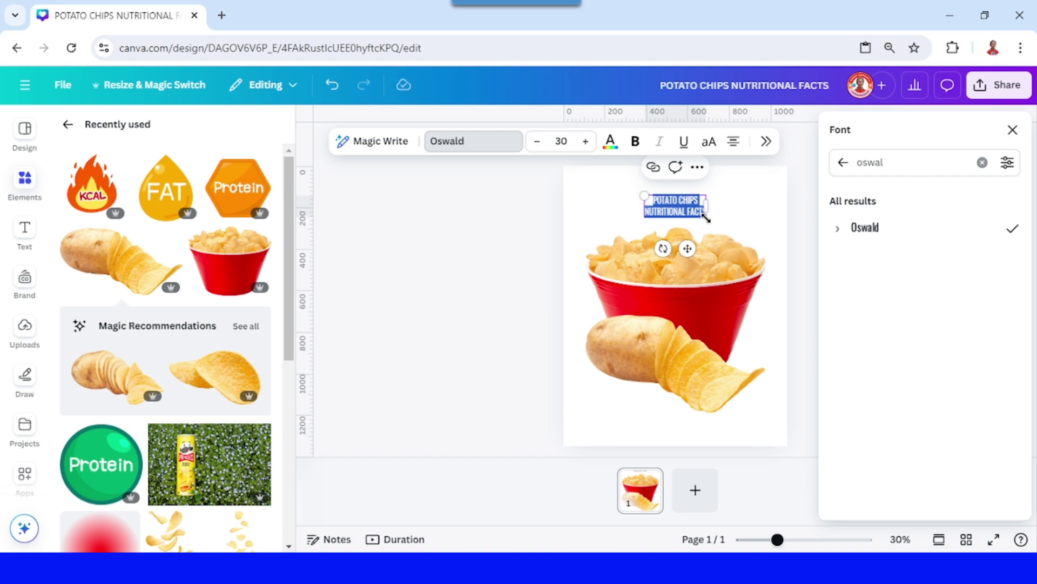
{"action": "left_click_drag", "start_coordinate": [706, 217], "coordinate": [732, 217]}
{"action": "left_click", "coordinate": [815, 254]}
Make the title bold with line spacing 1.09
{"action": "left_click", "coordinate": [636, 142]}
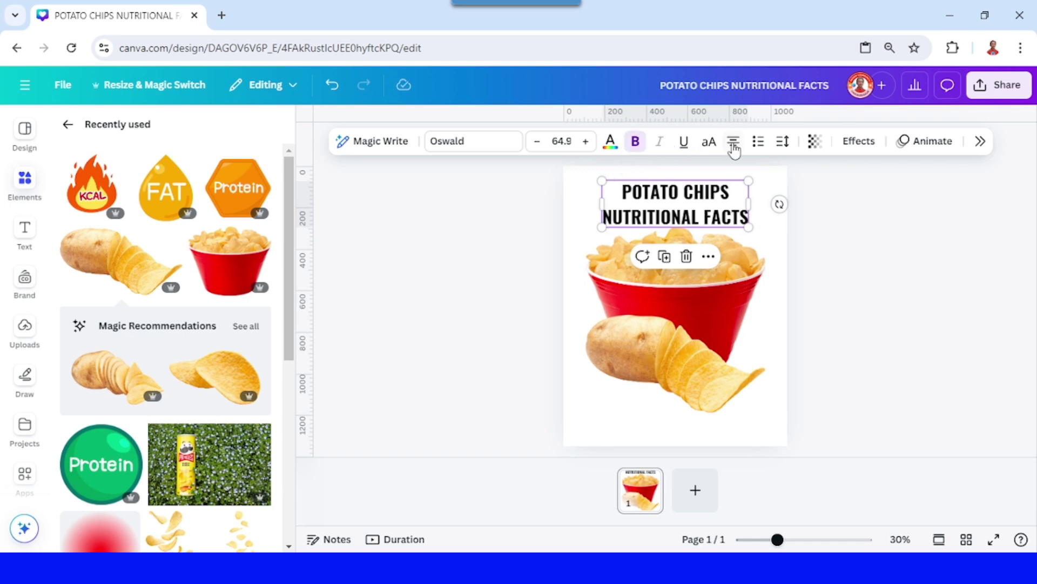
{"action": "left_click", "coordinate": [779, 145]}
{"action": "left_click_drag", "start_coordinate": [767, 249], "coordinate": [743, 251]}
{"action": "left_click", "coordinate": [913, 246]}
{"action": "left_click", "coordinate": [896, 252]}
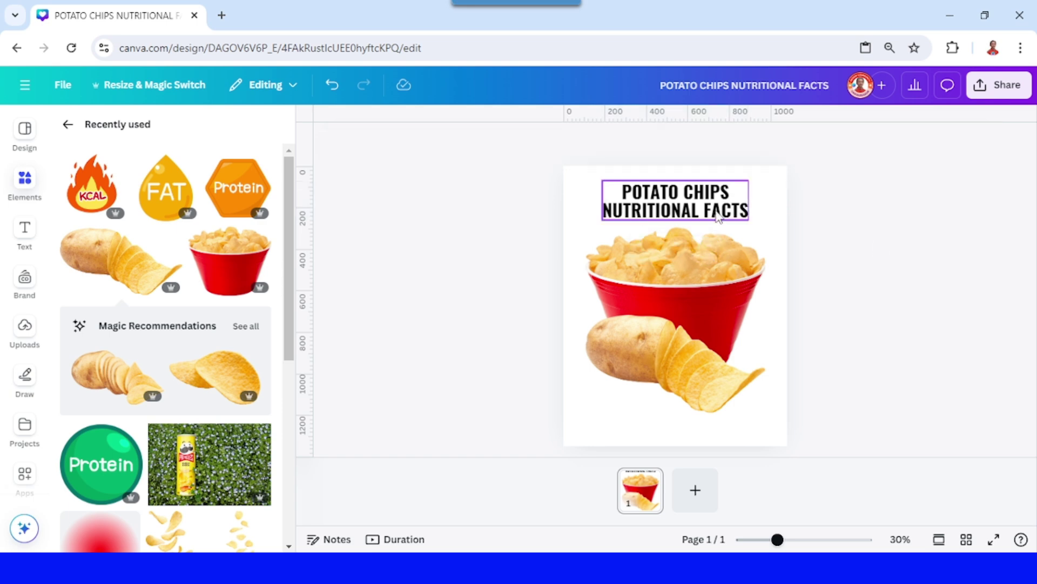
Colour the NUTRITIONAL FACTS line dark red, leaving POTATO CHIPS black
{"action": "double_click", "coordinate": [719, 214]}
{"action": "left_click", "coordinate": [746, 210]}
{"action": "left_click_drag", "start_coordinate": [747, 209], "coordinate": [600, 211]}
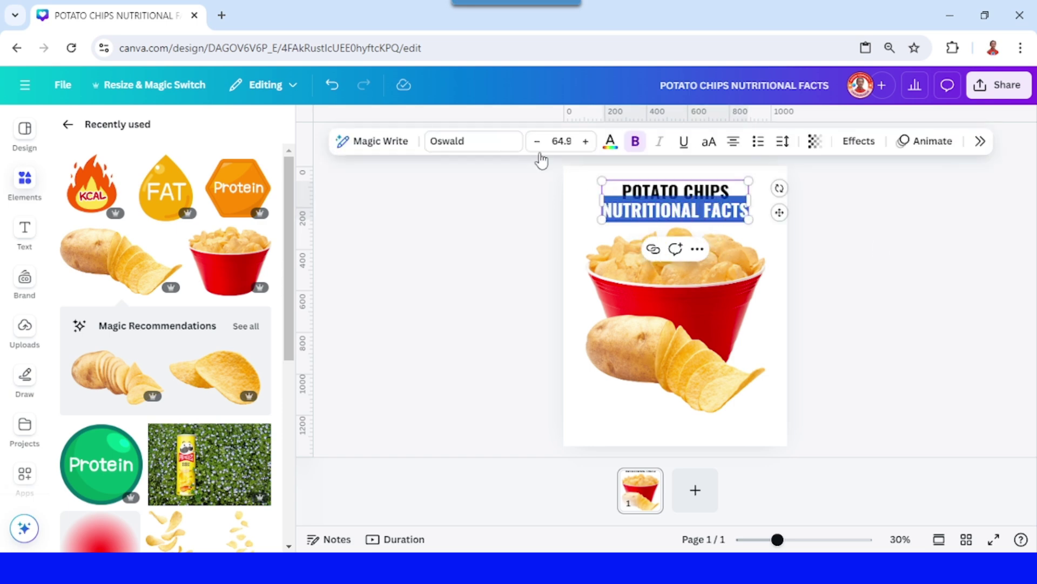
{"action": "left_click", "coordinate": [610, 142]}
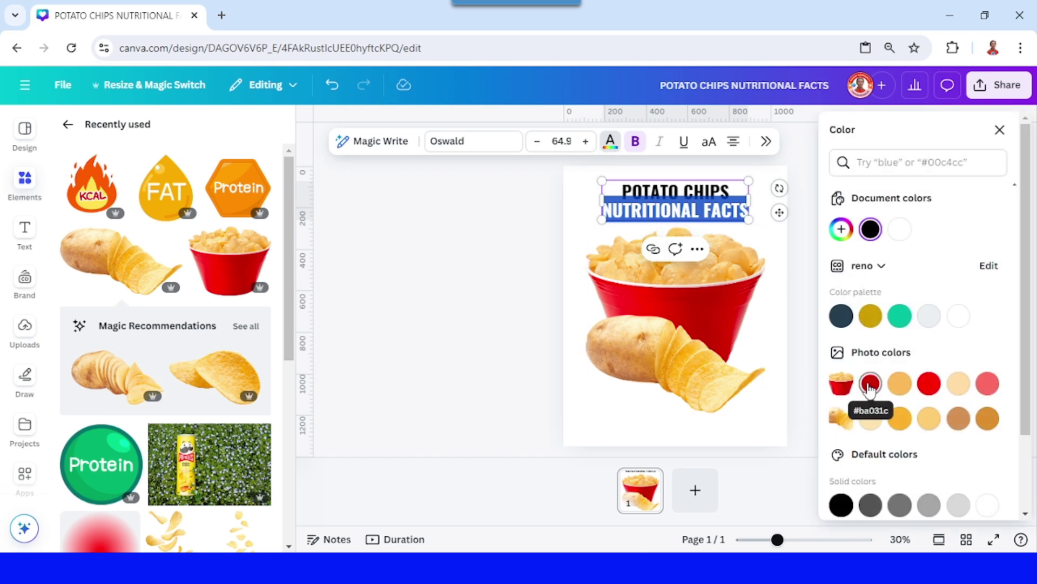
{"action": "left_click", "coordinate": [870, 384]}
{"action": "left_click", "coordinate": [784, 254]}
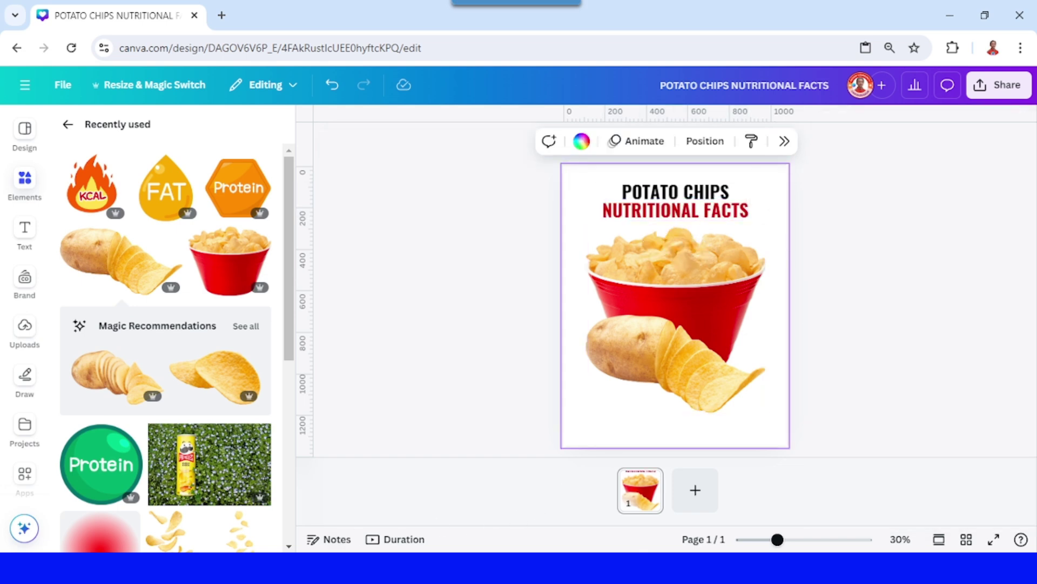
{"action": "key", "text": "alt+Tab"}
Copy the per-serving line from Notepad and paste it onto the Canva page
{"action": "left_click_drag", "start_coordinate": [447, 200], "coordinate": [159, 200]}
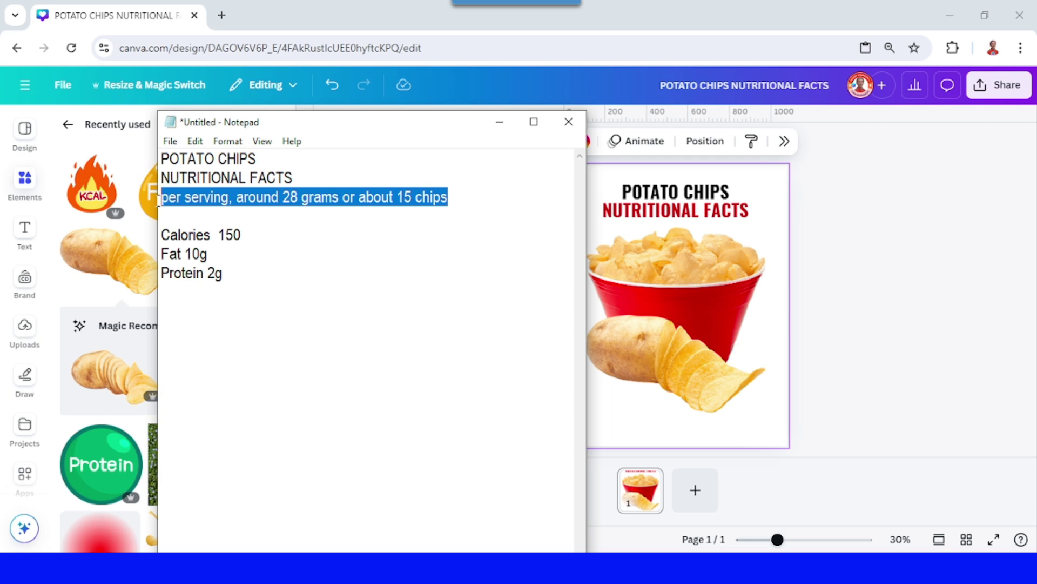
{"action": "right_click", "coordinate": [202, 197]}
{"action": "left_click", "coordinate": [102, 249]}
{"action": "left_click", "coordinate": [679, 235]}
{"action": "right_click", "coordinate": [679, 235]}
{"action": "left_click", "coordinate": [721, 220]}
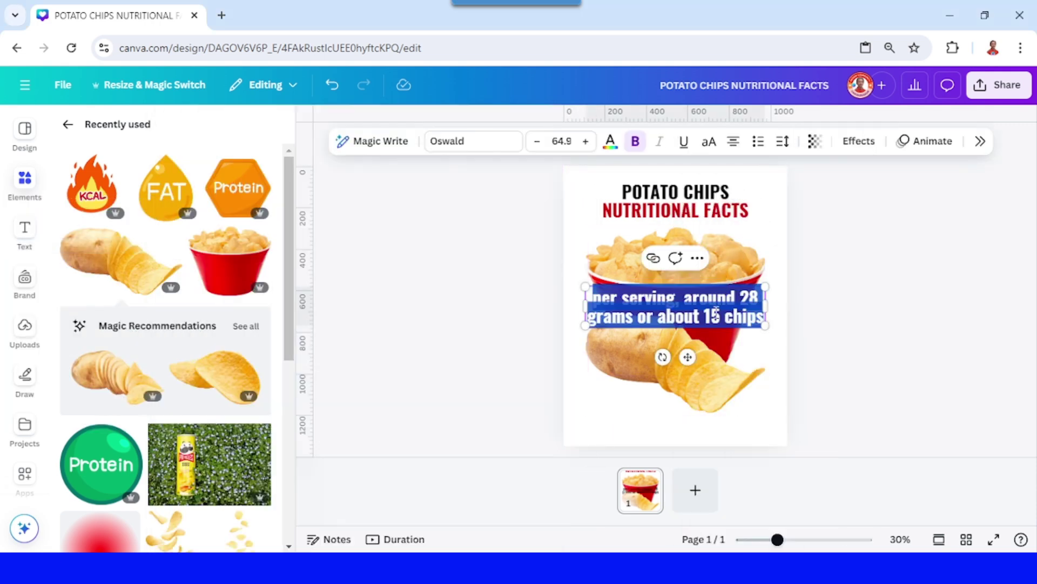
Make the serving line regular weight at size 34, centred under the title, then select both
{"action": "left_click", "coordinate": [637, 143]}
{"action": "left_click_drag", "start_coordinate": [786, 325], "coordinate": [750, 316]}
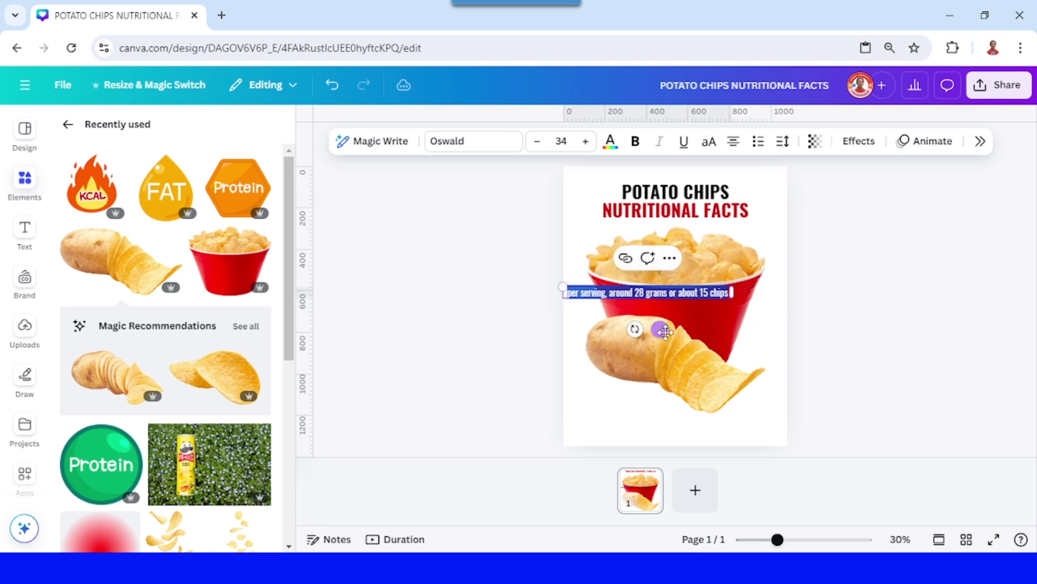
{"action": "left_click_drag", "start_coordinate": [660, 328], "coordinate": [692, 267]}
{"action": "left_click", "coordinate": [843, 268]}
{"action": "left_click", "coordinate": [719, 232]}
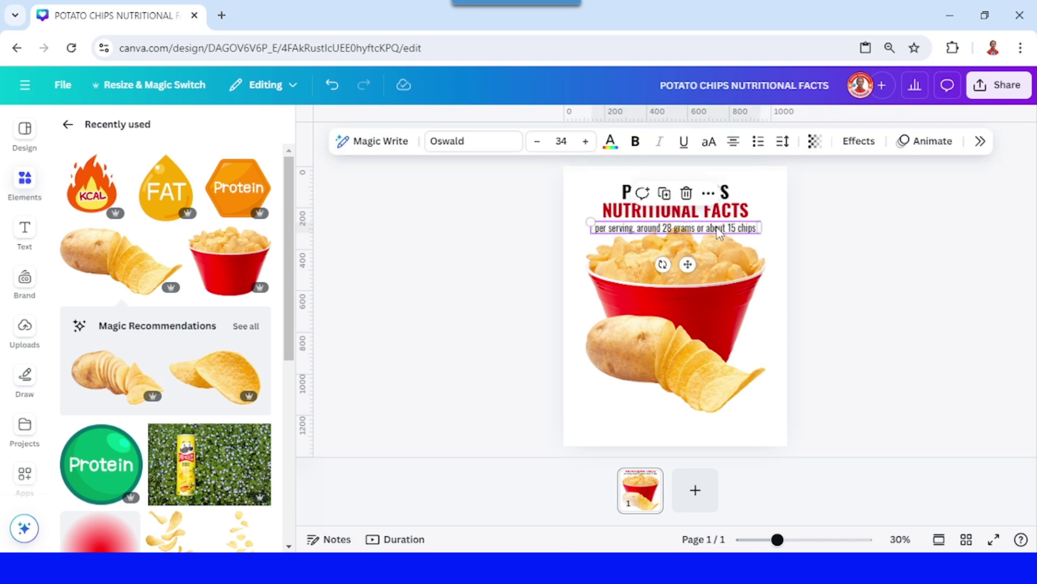
{"action": "left_click", "coordinate": [719, 232]}
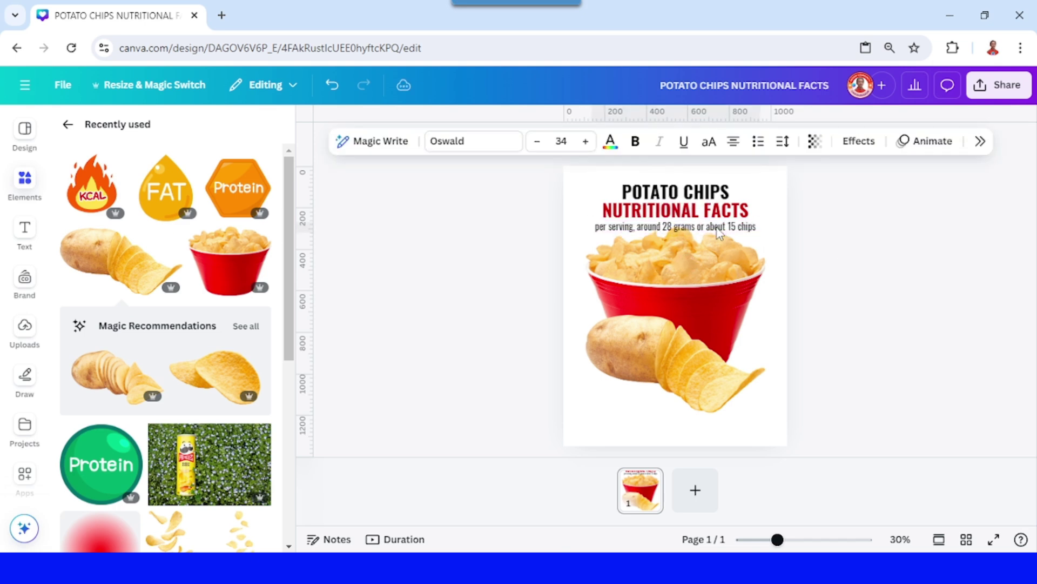
{"action": "key", "text": "Escape"}
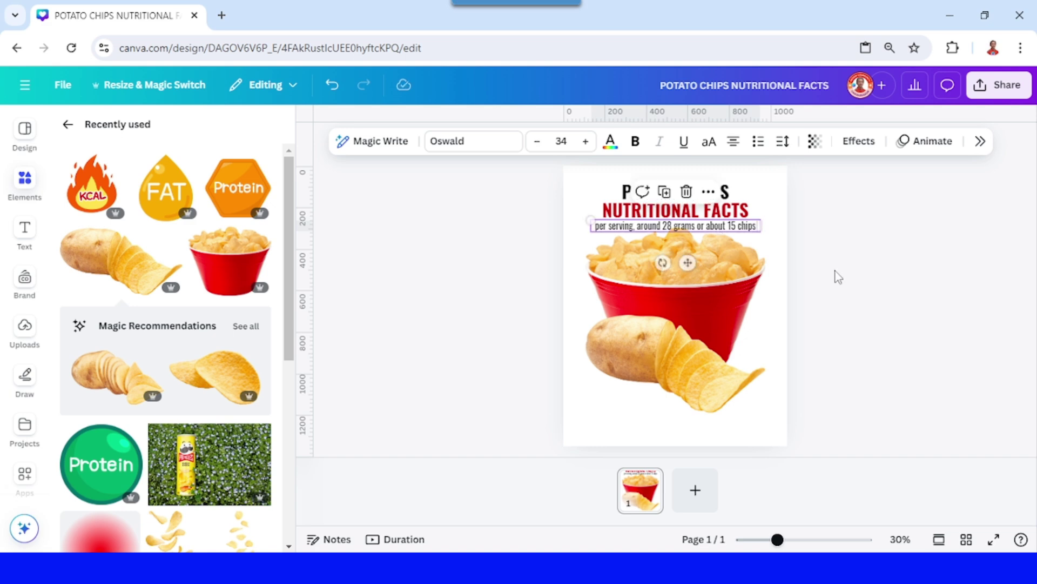
{"action": "key", "text": "Escape"}
{"action": "left_click_drag", "start_coordinate": [892, 224], "coordinate": [642, 186]}
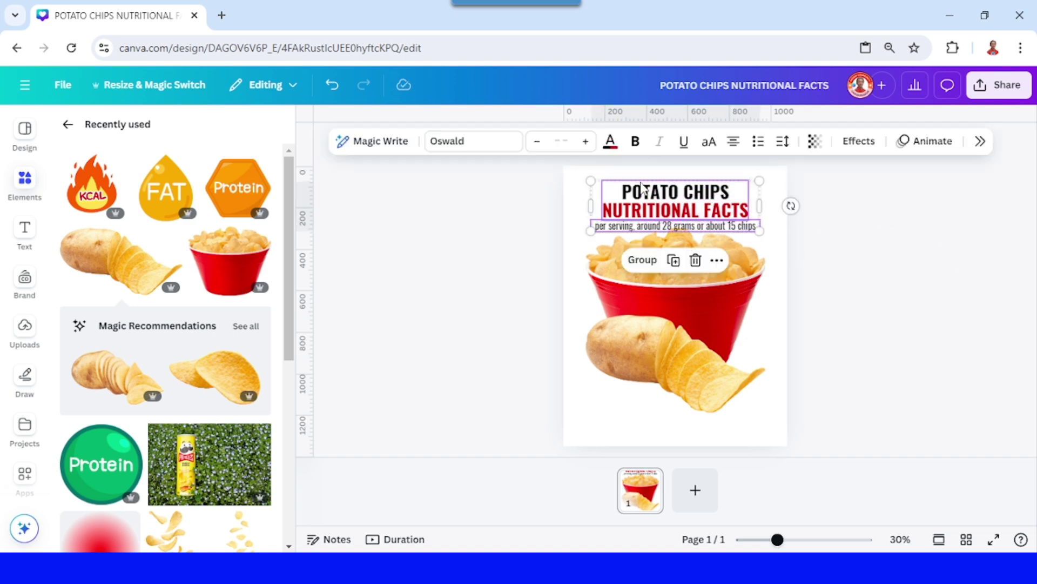
Group title and serving lines, shrink them onto the bowl's centre, and set transparency 0
{"action": "left_click", "coordinate": [642, 260]}
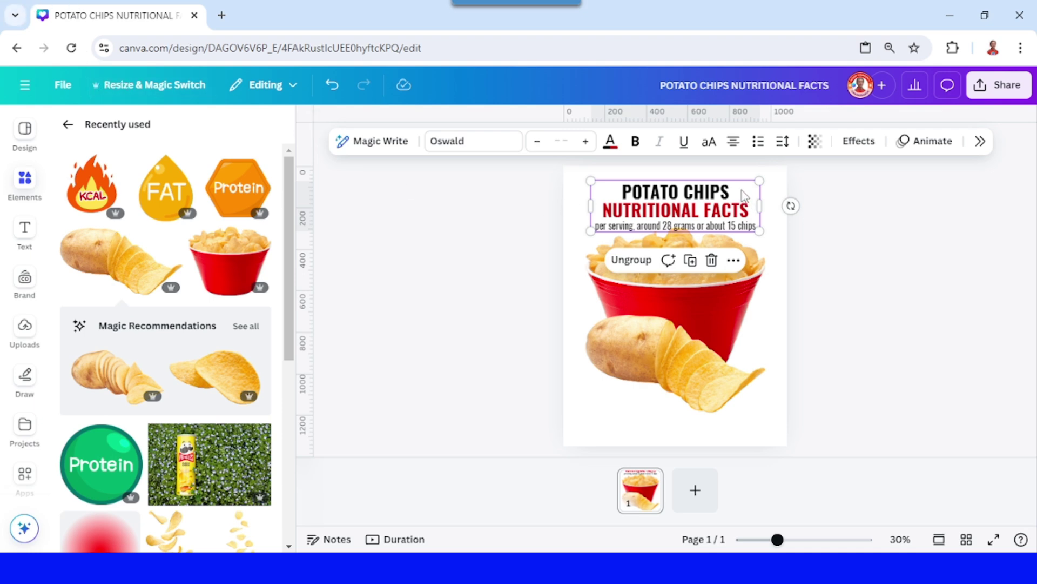
{"action": "left_click_drag", "start_coordinate": [761, 180], "coordinate": [660, 212]}
{"action": "left_click_drag", "start_coordinate": [637, 262], "coordinate": [691, 346]}
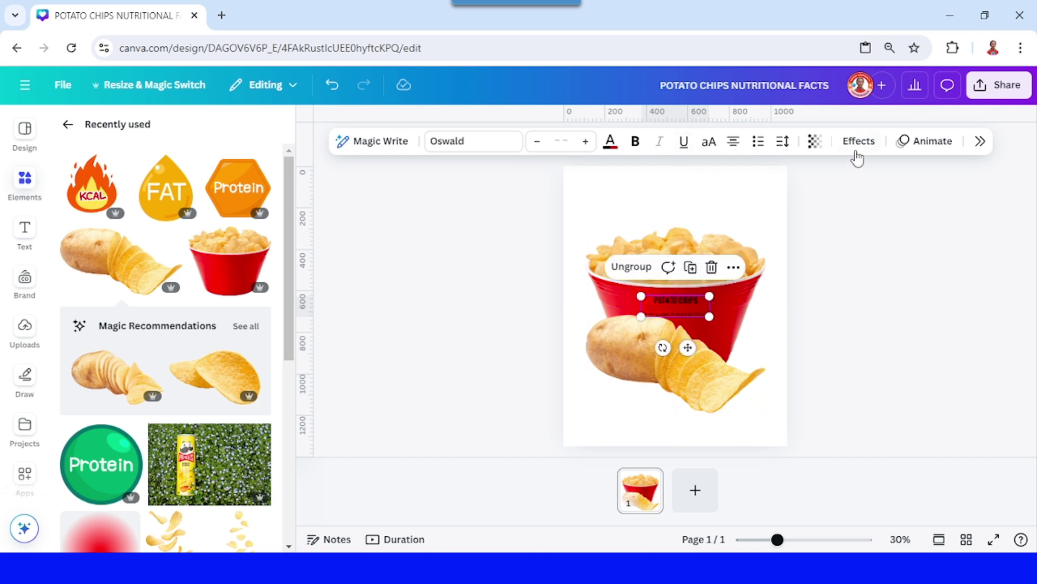
{"action": "left_click", "coordinate": [814, 141]}
{"action": "left_click_drag", "start_coordinate": [850, 200], "coordinate": [736, 205]}
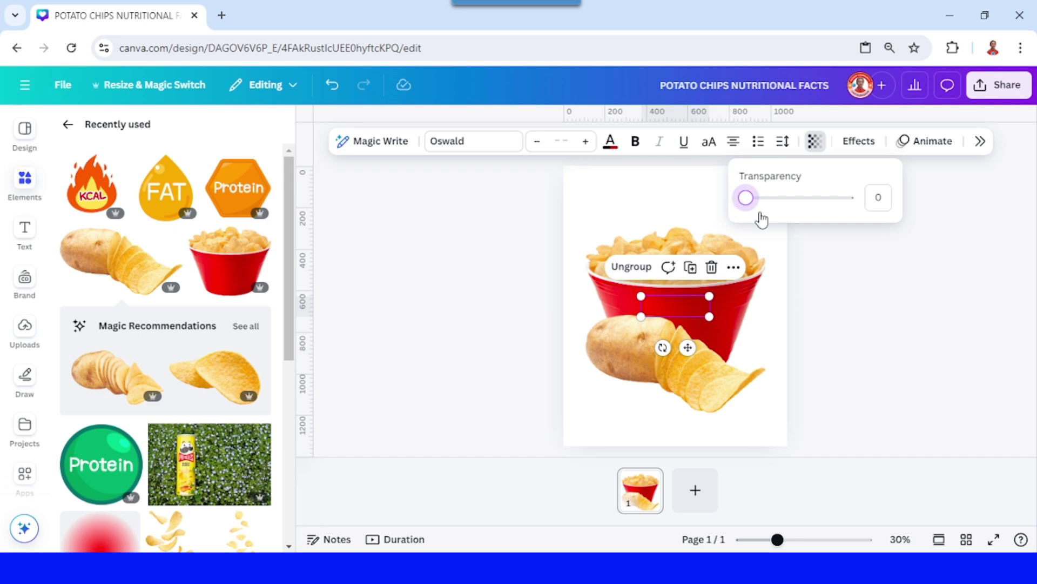
Duplicate page 1 and shrink the bowl and potato images toward the lower centre
{"action": "right_click", "coordinate": [646, 494]}
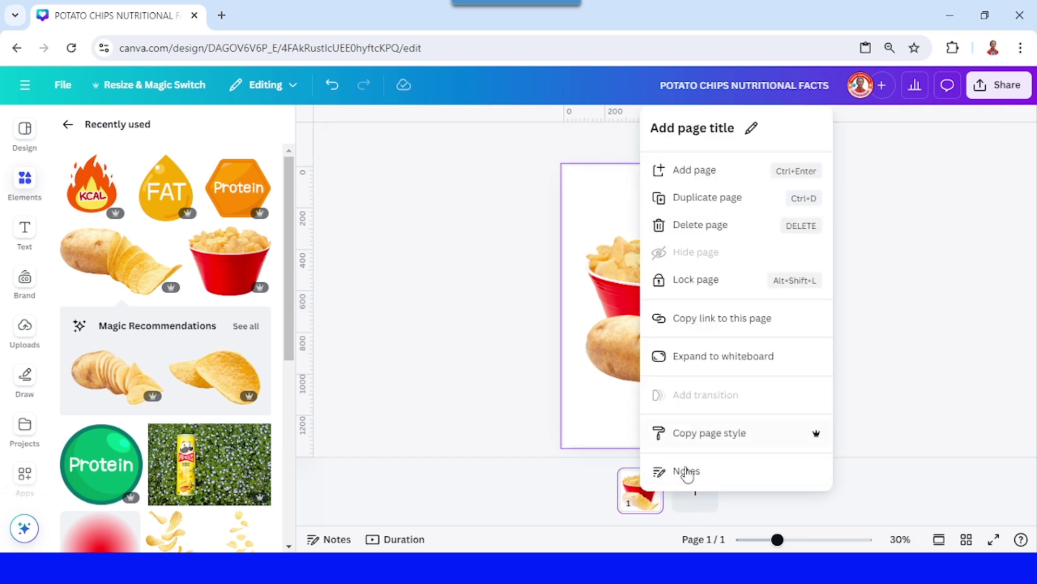
{"action": "left_click", "coordinate": [696, 200]}
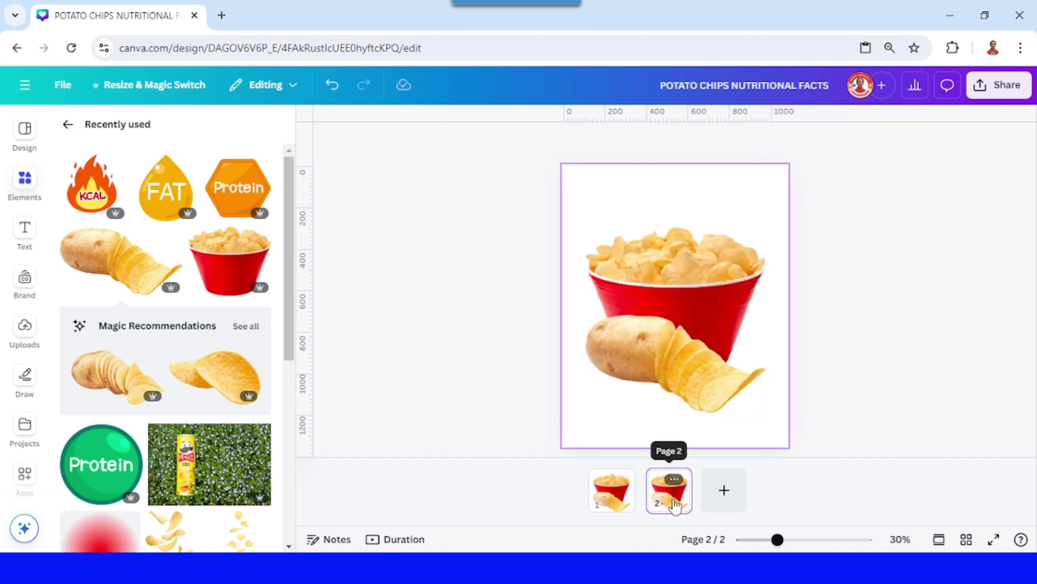
{"action": "left_click_drag", "start_coordinate": [832, 185], "coordinate": [518, 443]}
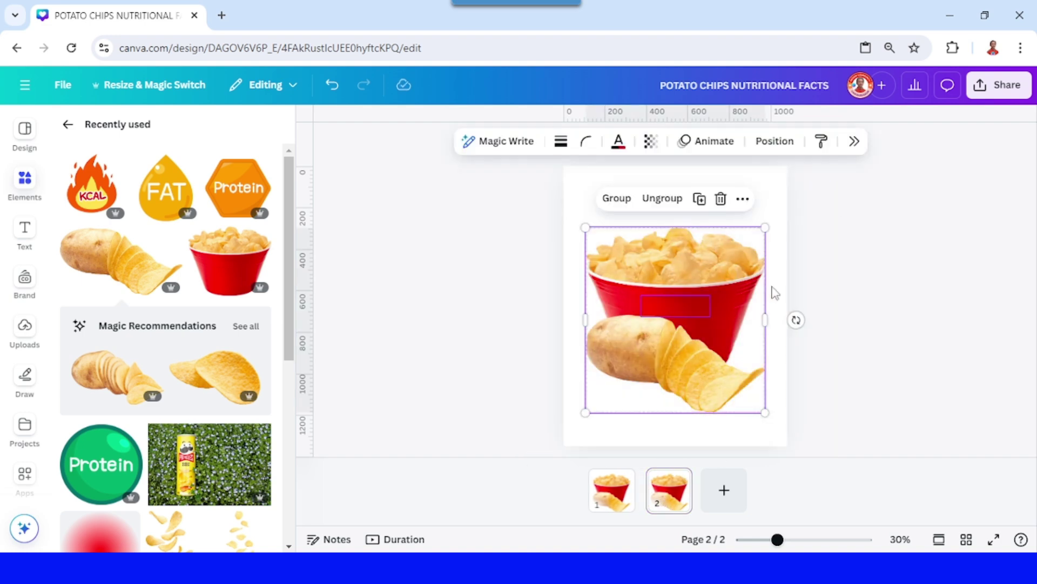
{"action": "left_click_drag", "start_coordinate": [768, 224], "coordinate": [689, 306]}
{"action": "left_click_drag", "start_coordinate": [664, 369], "coordinate": [697, 381]}
Pick the hidden title via Layers, restore transparency to 100, enlarge it and move it to the top
{"action": "left_click", "coordinate": [675, 381]}
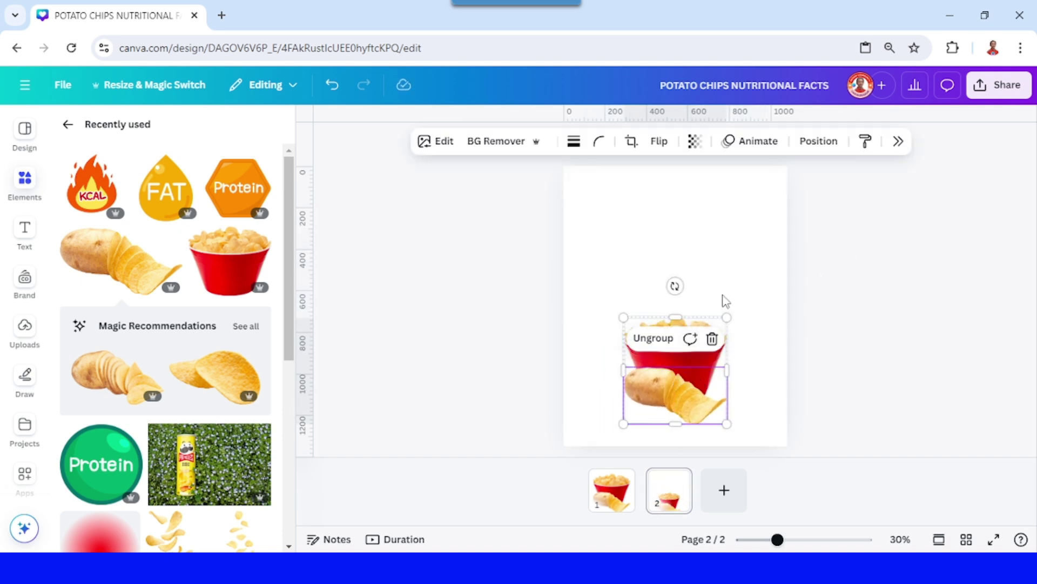
{"action": "left_click", "coordinate": [819, 141]}
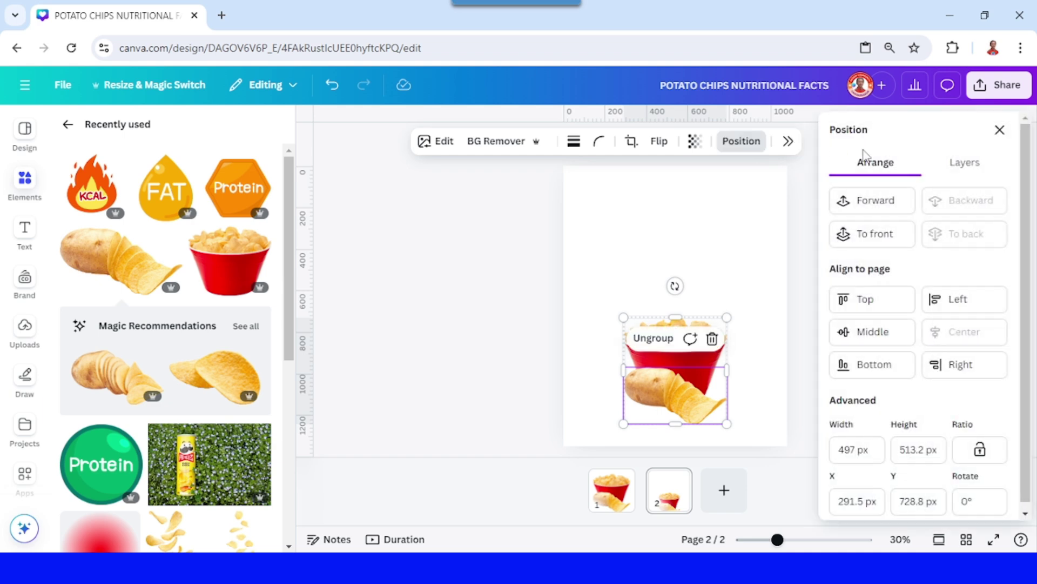
{"action": "left_click", "coordinate": [962, 161]}
{"action": "left_click", "coordinate": [991, 239]}
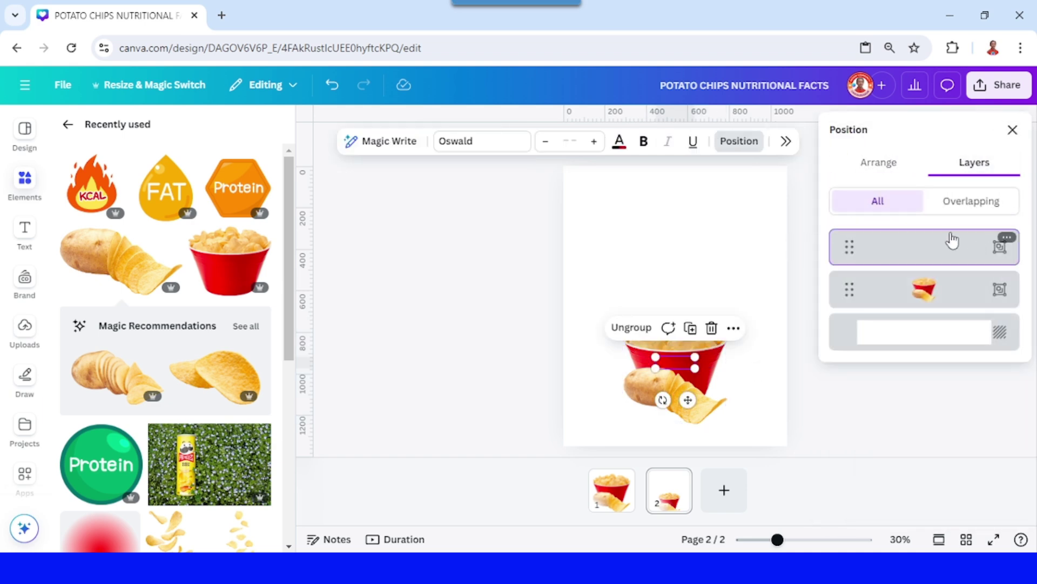
{"action": "left_click", "coordinate": [1013, 130]}
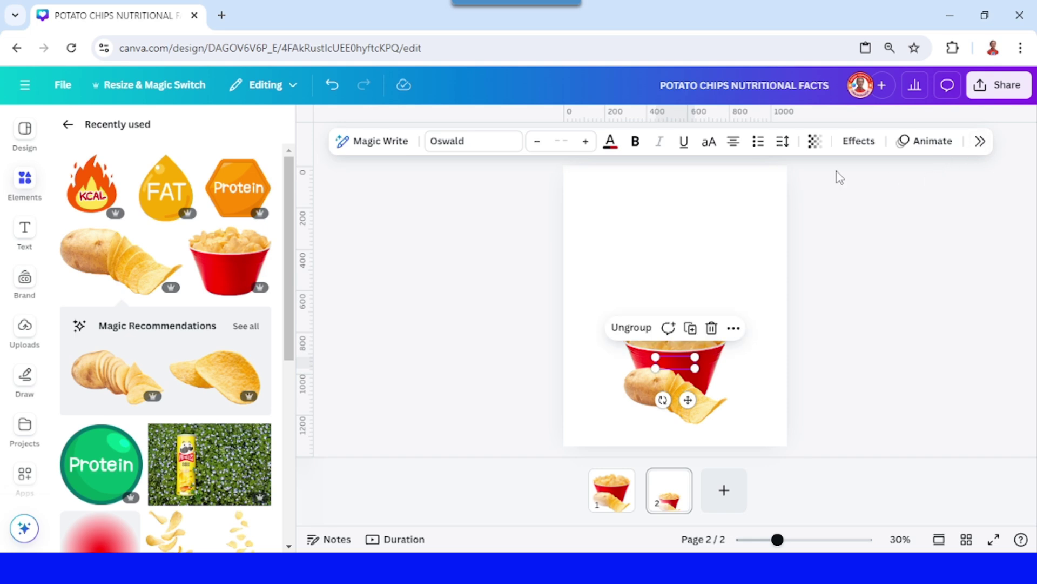
{"action": "left_click", "coordinate": [817, 141]}
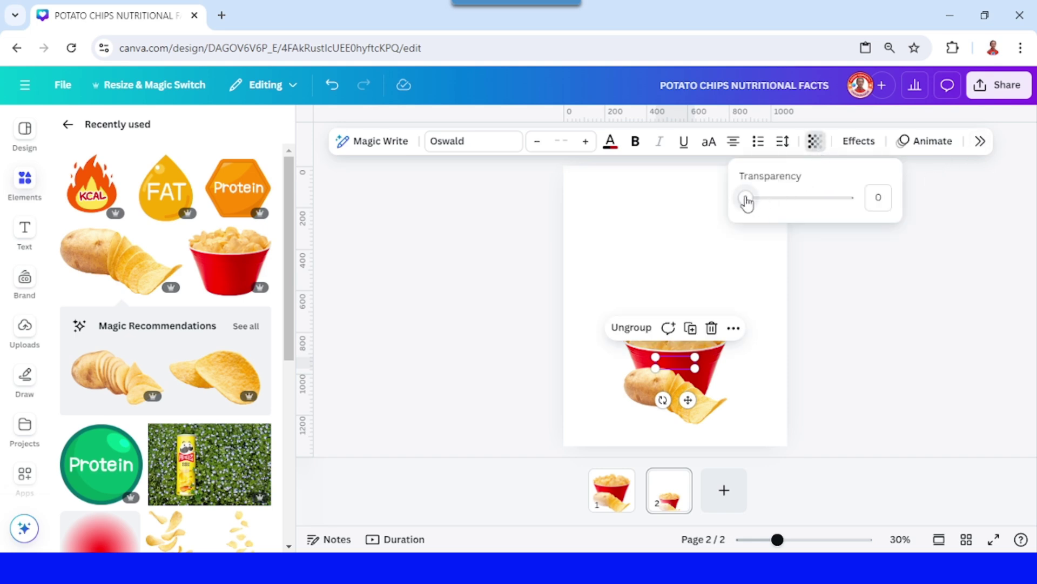
{"action": "left_click_drag", "start_coordinate": [745, 197], "coordinate": [890, 210]}
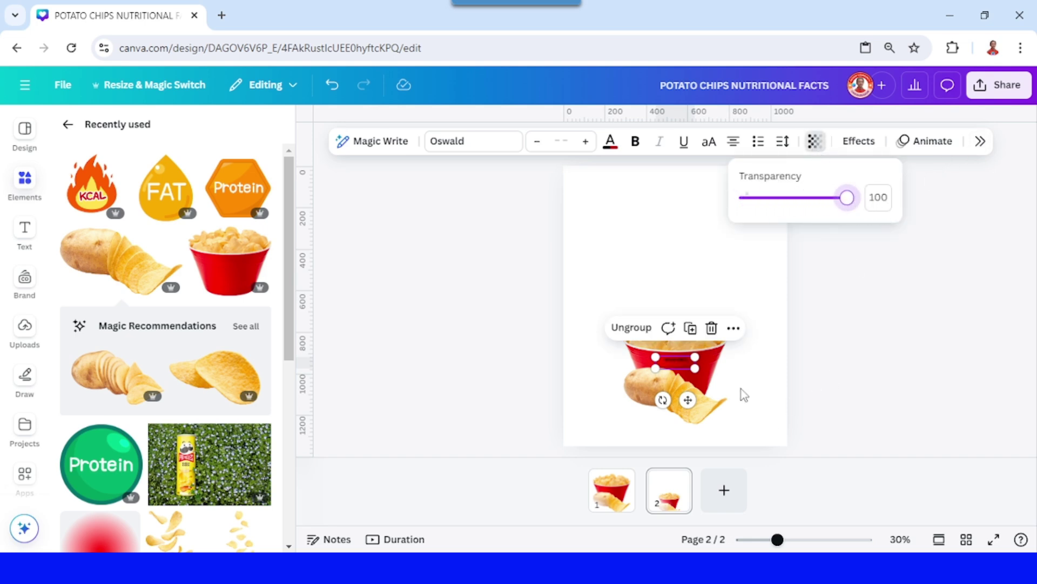
{"action": "left_click_drag", "start_coordinate": [694, 359], "coordinate": [825, 318]}
{"action": "left_click_drag", "start_coordinate": [777, 357], "coordinate": [673, 221]}
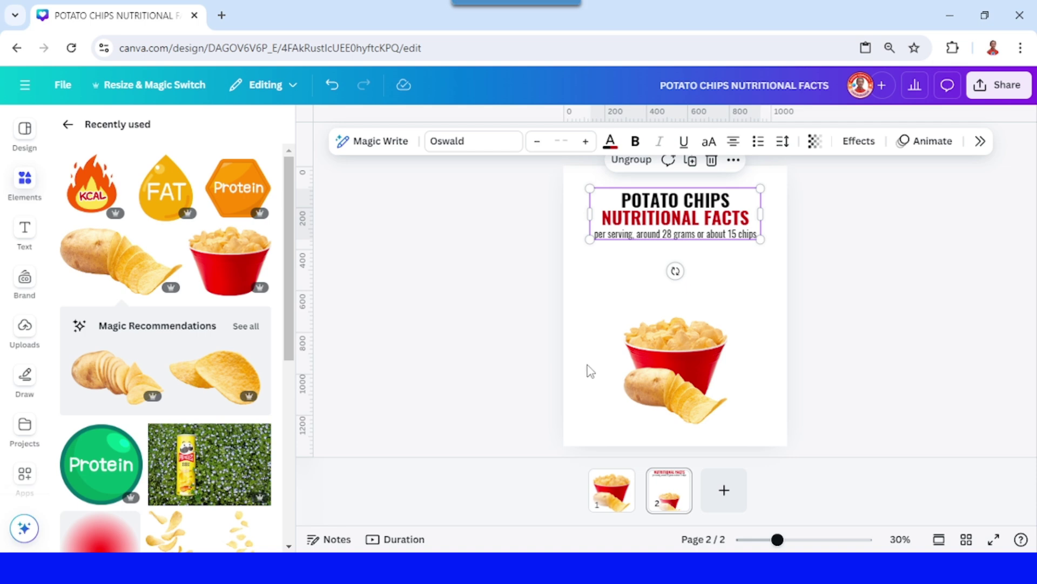
Add the KCAL flame, FAT drop and Protein hexagon icons from Recently used
{"action": "left_click", "coordinate": [95, 206]}
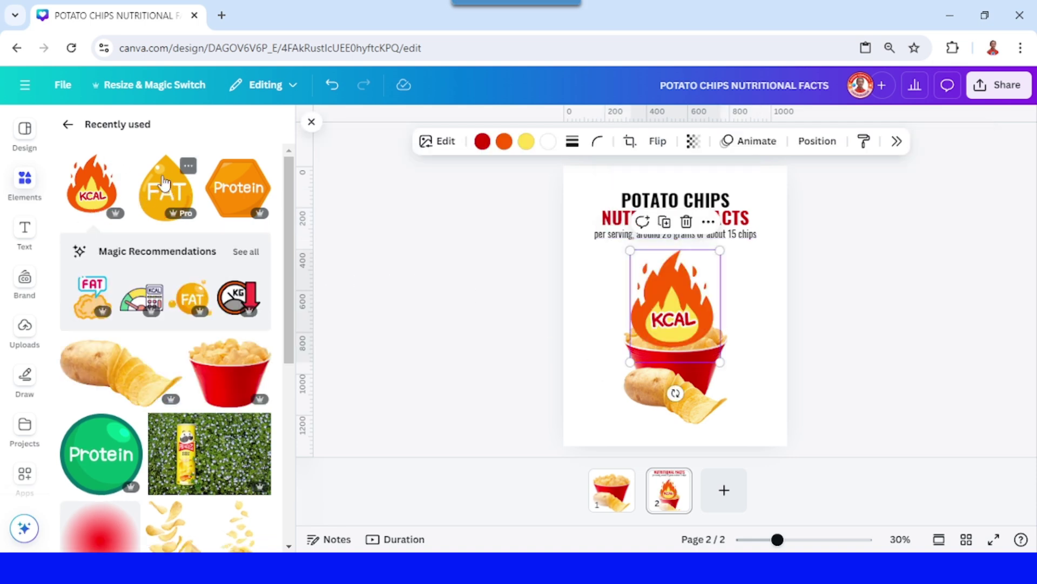
{"action": "left_click", "coordinate": [115, 166]}
{"action": "left_click", "coordinate": [115, 166]}
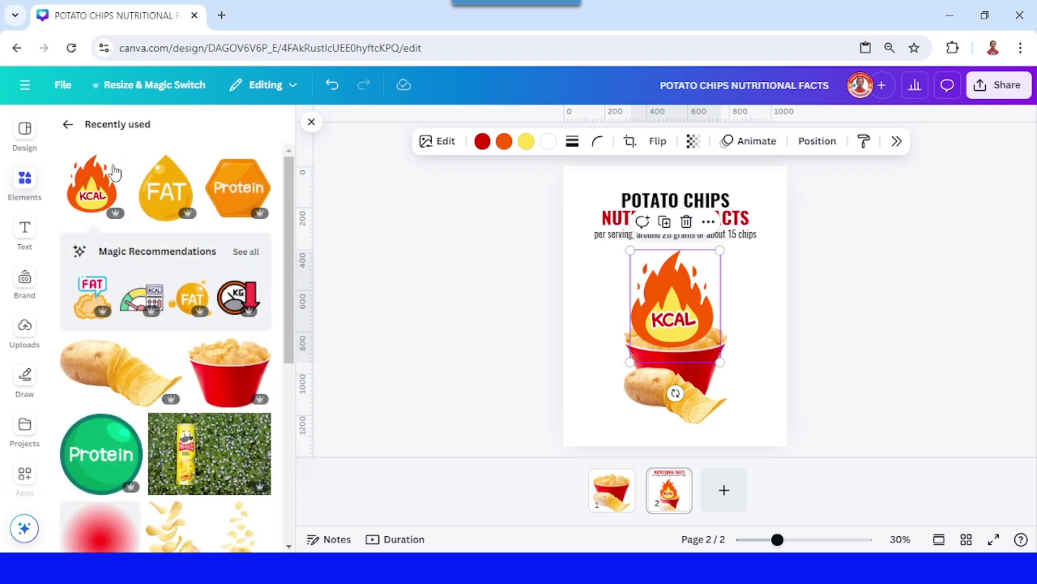
{"action": "left_click", "coordinate": [187, 166]}
{"action": "left_click", "coordinate": [188, 165]}
{"action": "left_click", "coordinate": [161, 209]}
{"action": "left_click", "coordinate": [261, 166]}
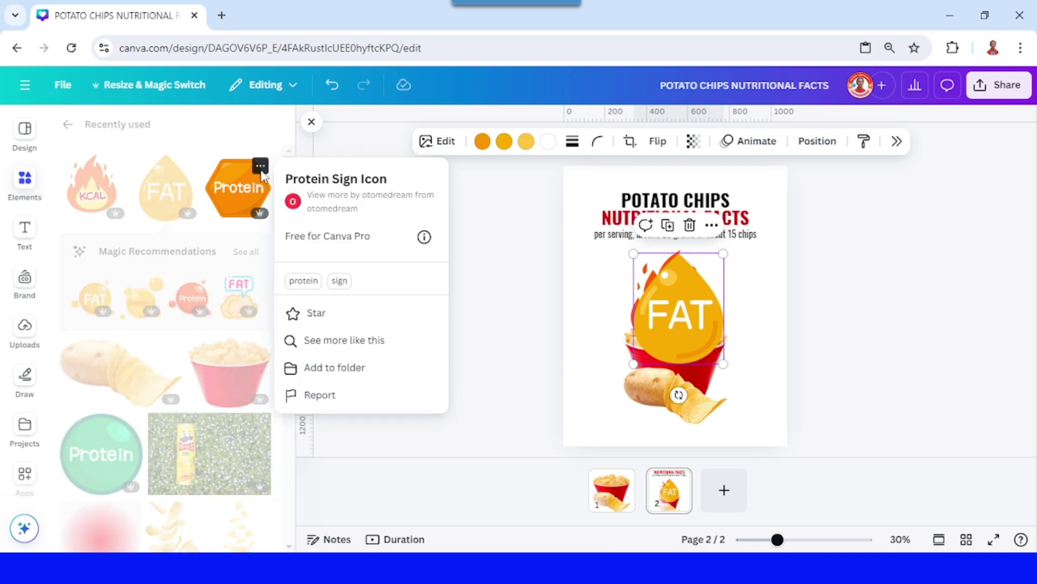
{"action": "left_click", "coordinate": [231, 192]}
{"action": "left_click", "coordinate": [230, 192]}
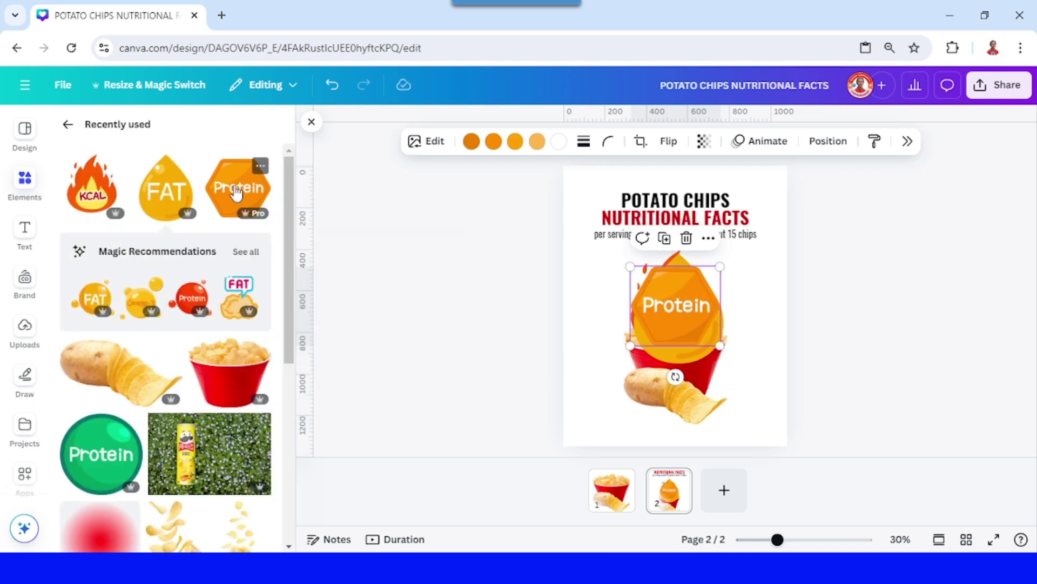
Arrange the three icons in an evenly spaced row, FAT centred between KCAL and Protein
{"action": "left_click_drag", "start_coordinate": [842, 295], "coordinate": [750, 267]}
{"action": "left_click", "coordinate": [759, 292]}
{"action": "left_click", "coordinate": [671, 273]}
{"action": "left_click_drag", "start_coordinate": [672, 273], "coordinate": [584, 270]}
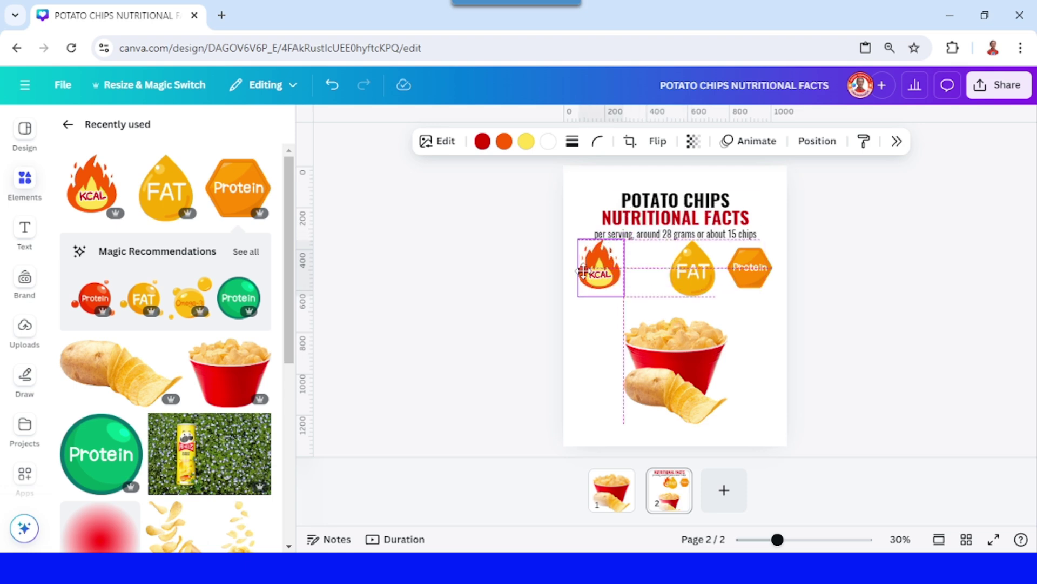
{"action": "left_click", "coordinate": [698, 281]}
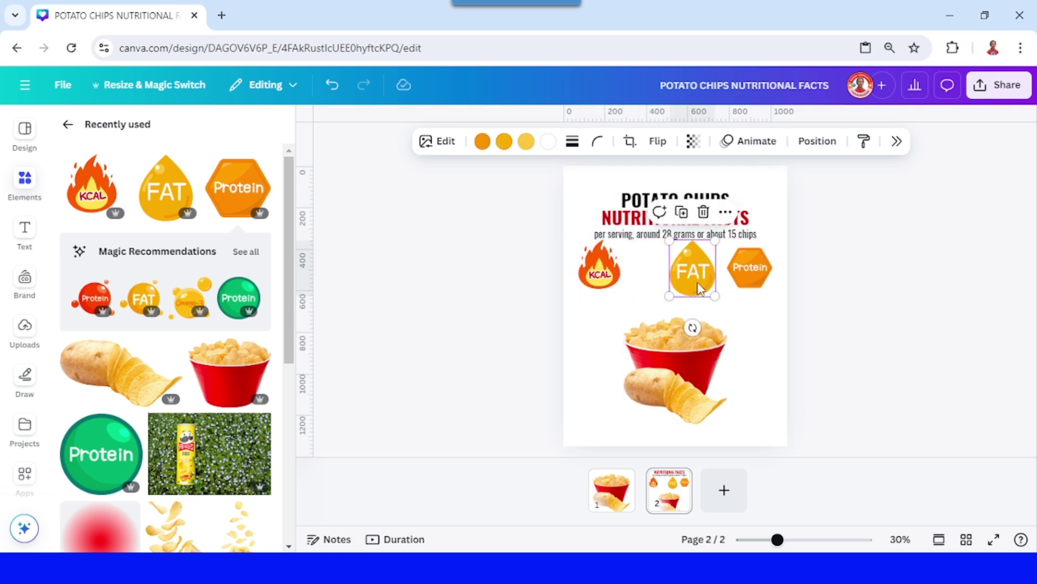
{"action": "left_click_drag", "start_coordinate": [698, 282], "coordinate": [681, 281]}
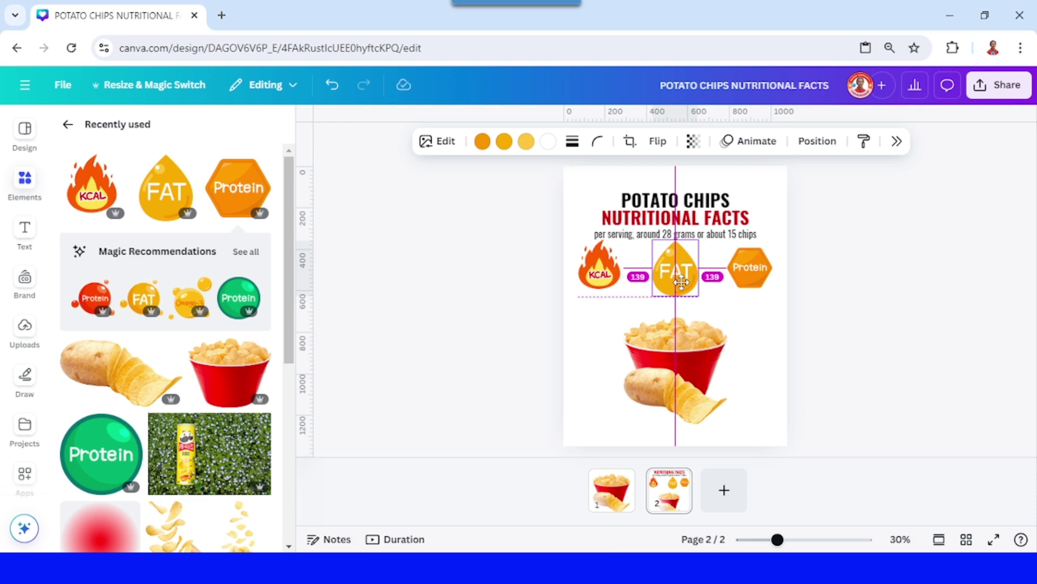
Settle the FAT drop in place and nudge the title up slightly
{"action": "left_click_drag", "start_coordinate": [681, 281], "coordinate": [681, 281]}
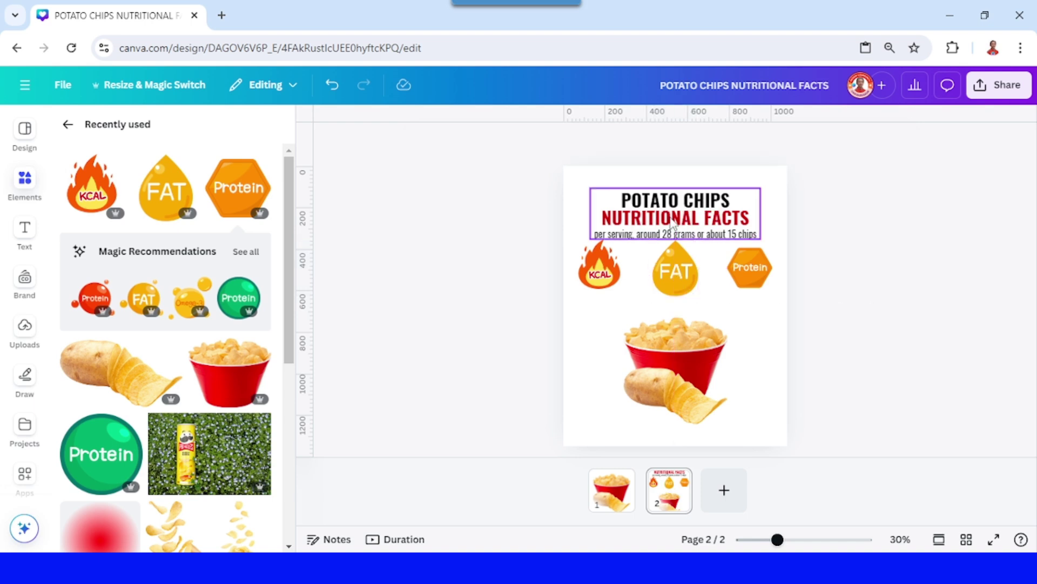
{"action": "left_click", "coordinate": [690, 224]}
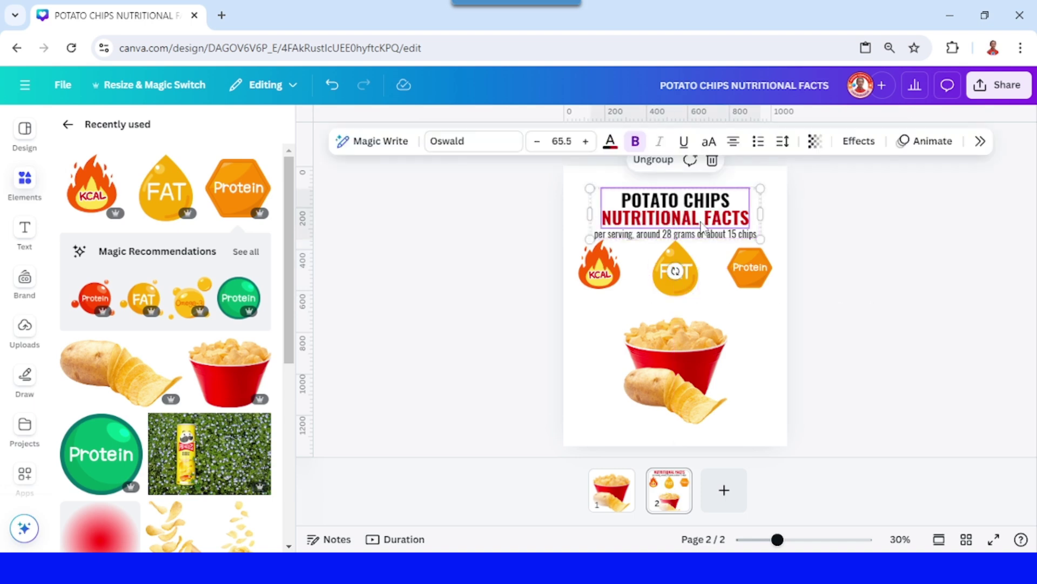
{"action": "left_click_drag", "start_coordinate": [701, 226], "coordinate": [700, 215]}
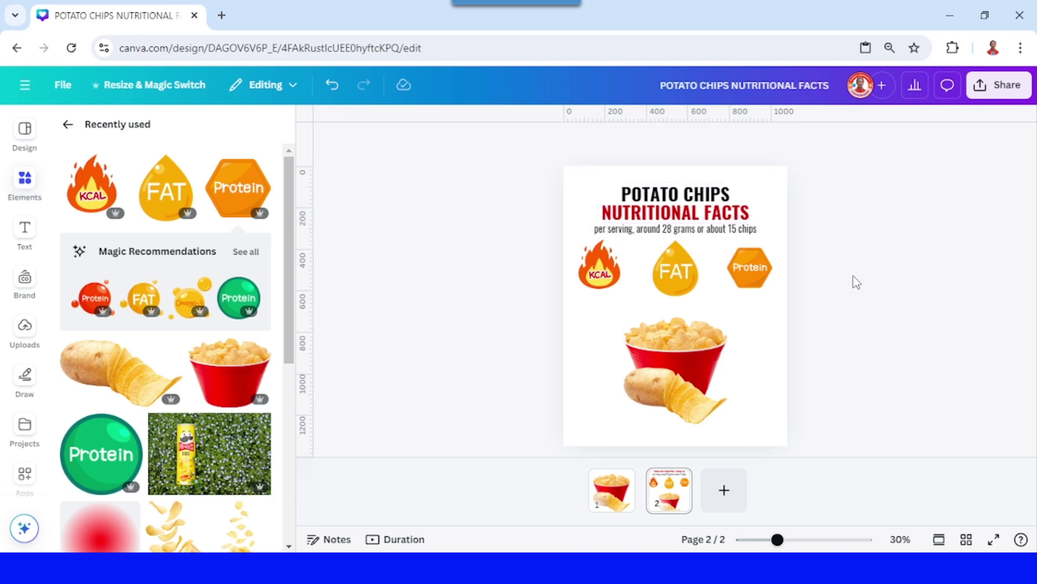
Group the KCAL, FAT and Protein icons and duplicate page 2 as page 3
{"action": "left_click_drag", "start_coordinate": [852, 280], "coordinate": [556, 294]}
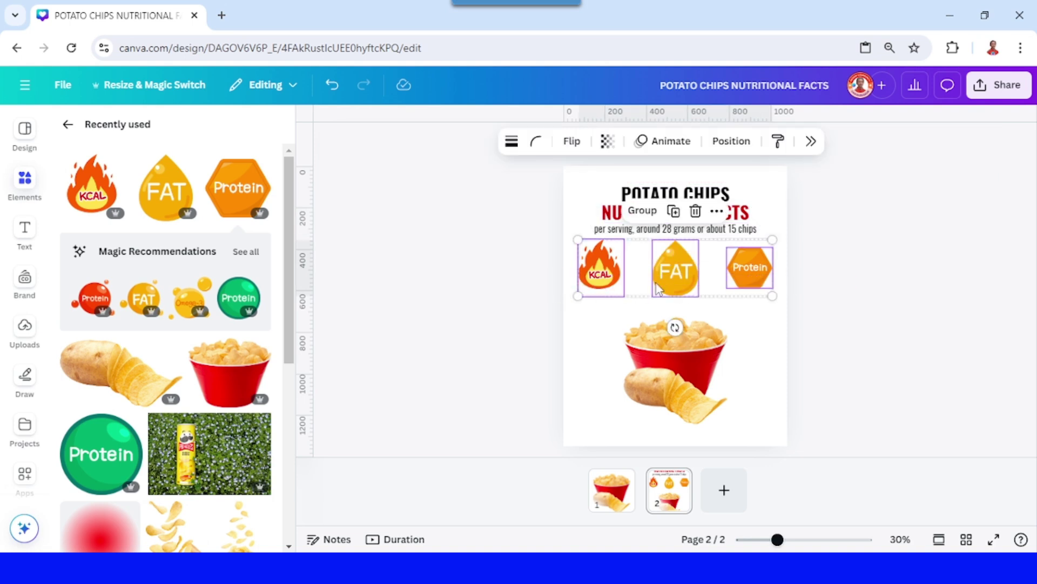
{"action": "left_click", "coordinate": [642, 210]}
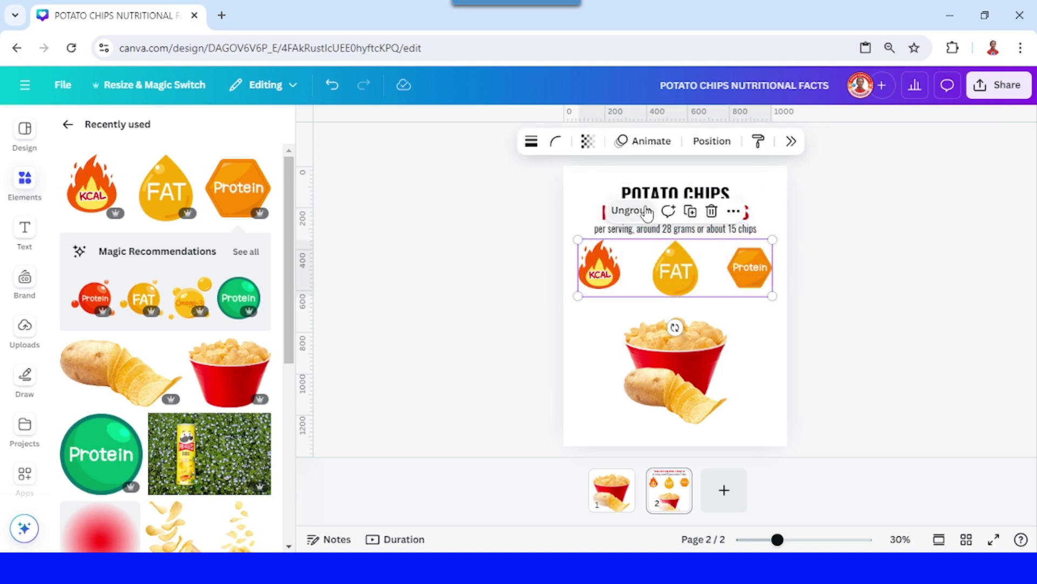
{"action": "right_click", "coordinate": [673, 498]}
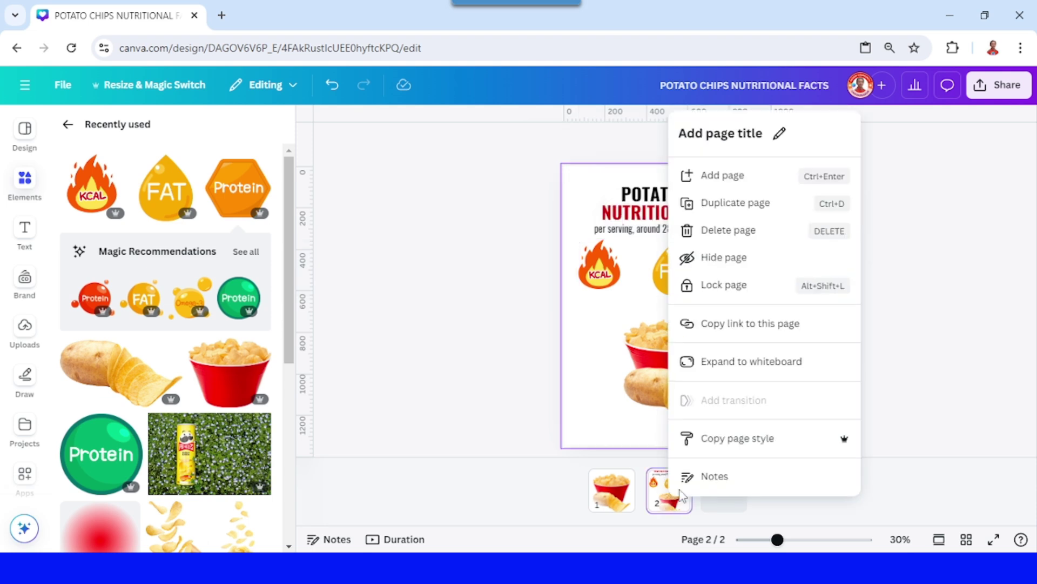
{"action": "left_click", "coordinate": [739, 205]}
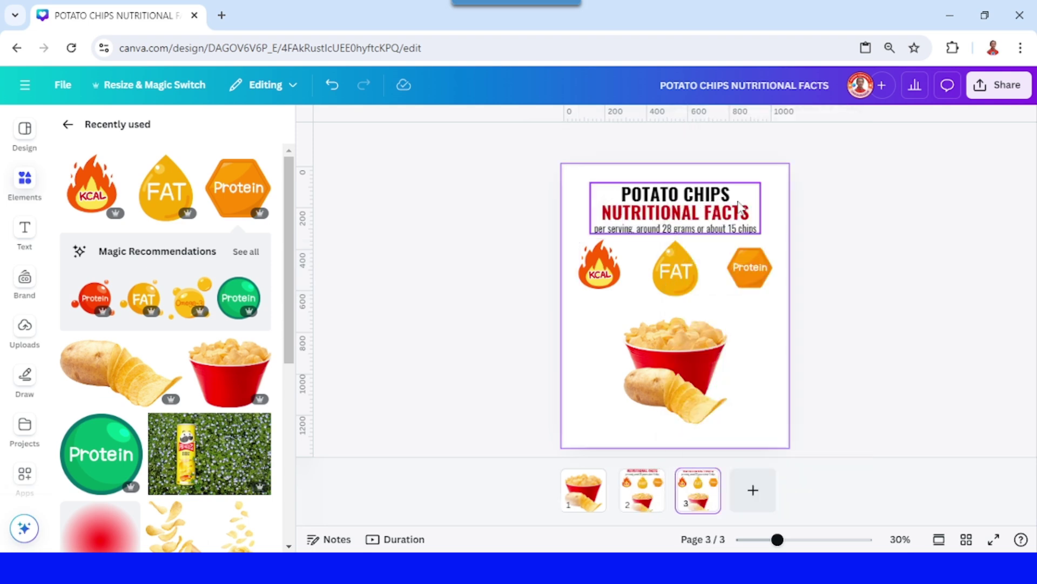
On page 2, shrink the KCAL, FAT and Protein group onto the bowl and set transparency 0
{"action": "left_click", "coordinate": [644, 500]}
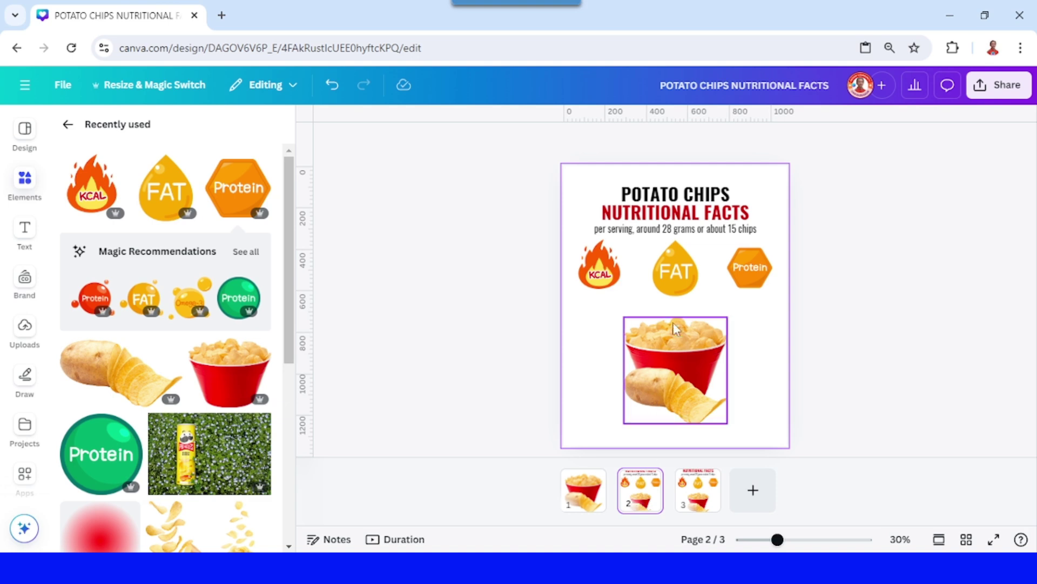
{"action": "left_click", "coordinate": [776, 272]}
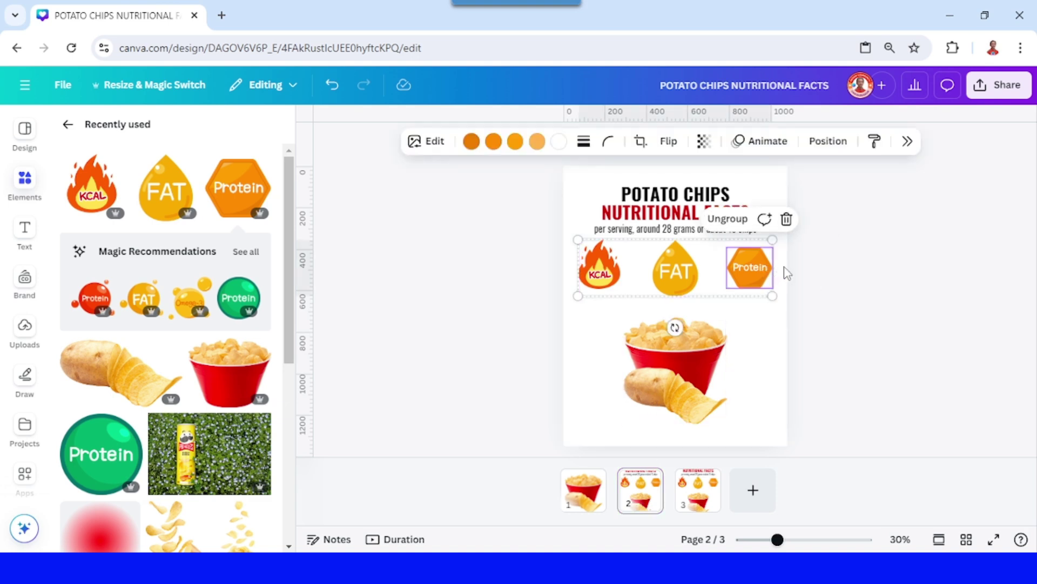
{"action": "left_click", "coordinate": [839, 286]}
{"action": "left_click_drag", "start_coordinate": [854, 278], "coordinate": [562, 282]}
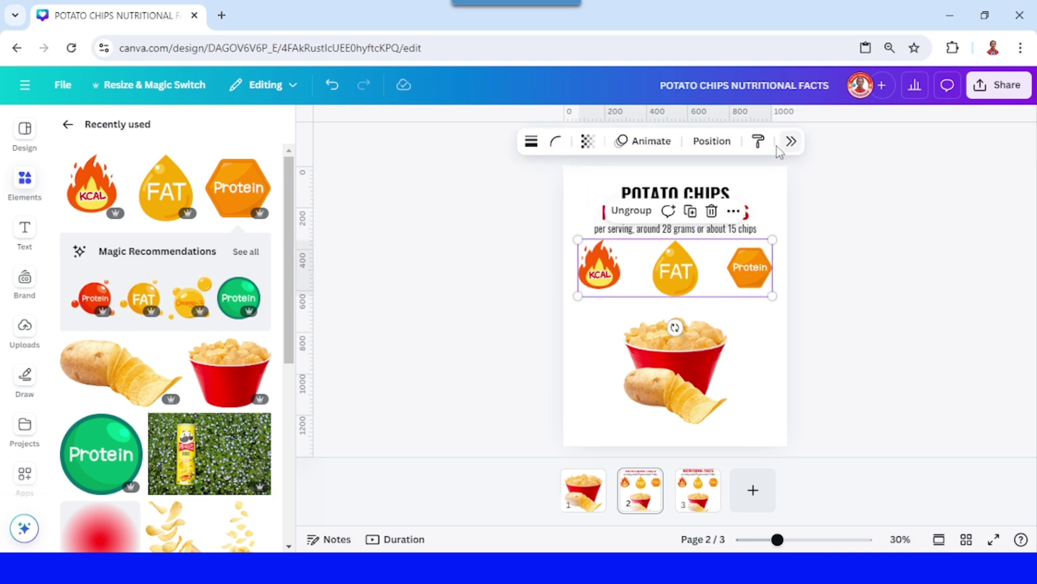
{"action": "left_click_drag", "start_coordinate": [775, 243], "coordinate": [682, 364]}
{"action": "left_click", "coordinate": [588, 141]}
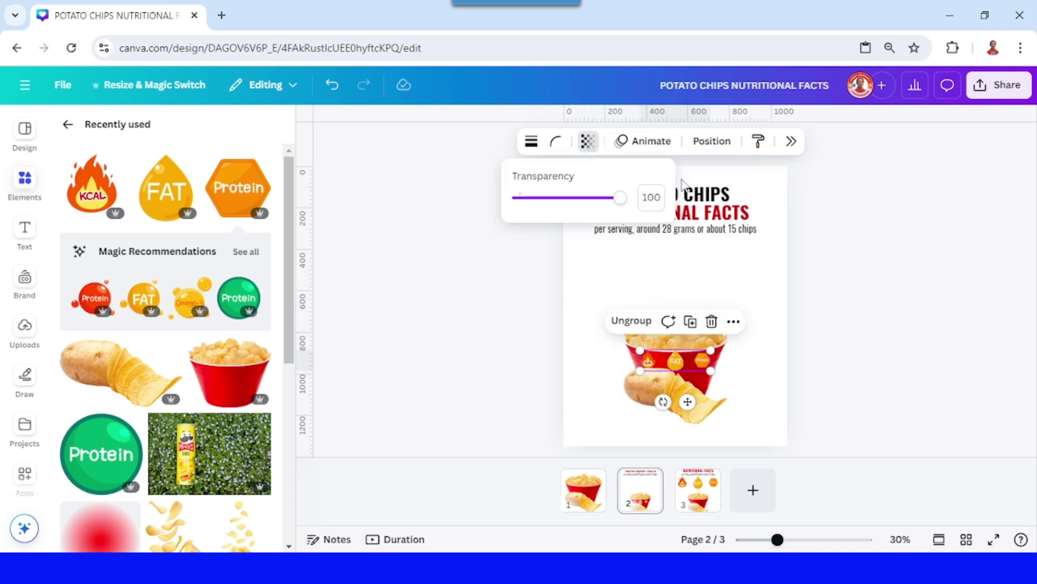
{"action": "left_click_drag", "start_coordinate": [625, 197], "coordinate": [457, 207]}
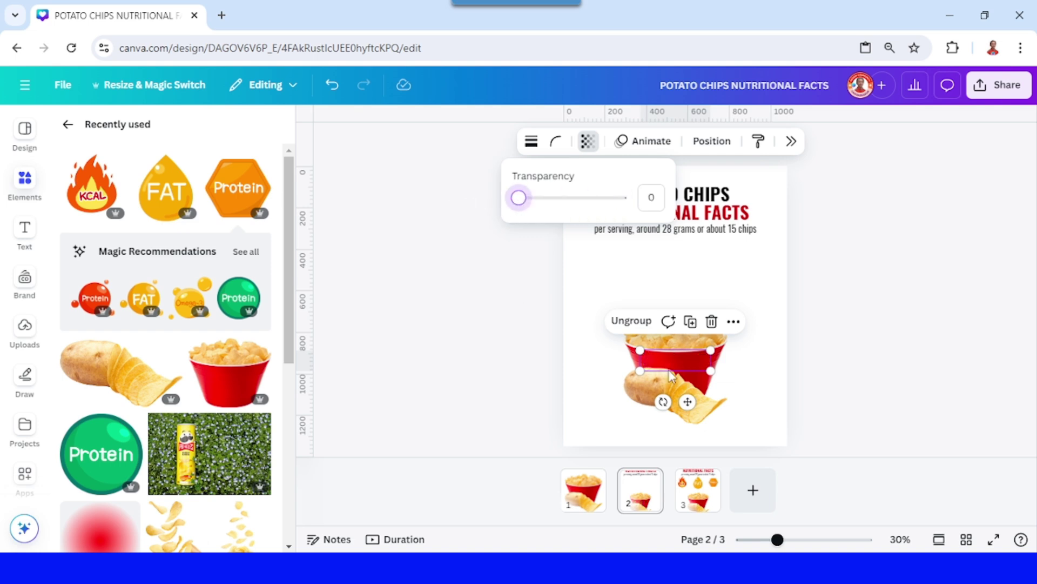
{"action": "left_click", "coordinate": [764, 356]}
{"action": "left_click", "coordinate": [764, 355]}
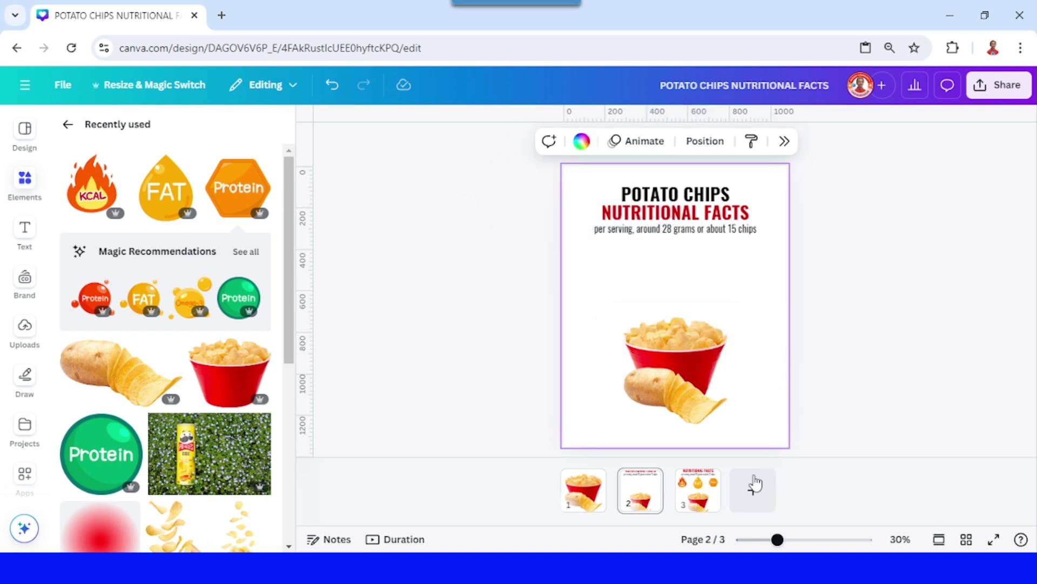
Copy the calories value 150 from the Notepad notes for pasting onto page 3
{"action": "left_click", "coordinate": [703, 499]}
{"action": "key", "text": "alt+Tab"}
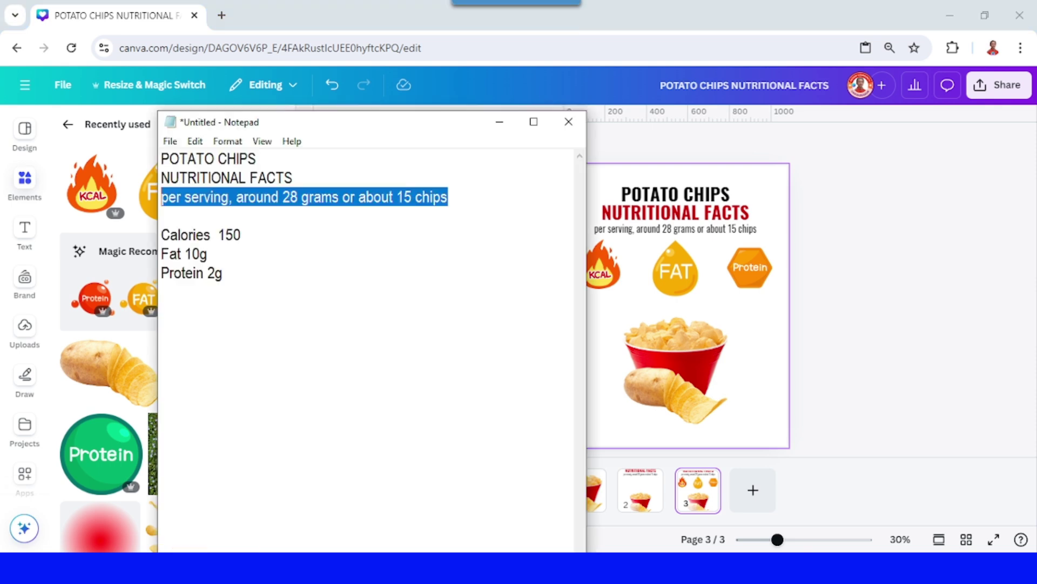
{"action": "left_click", "coordinate": [249, 236]}
{"action": "left_click_drag", "start_coordinate": [260, 239], "coordinate": [220, 233]}
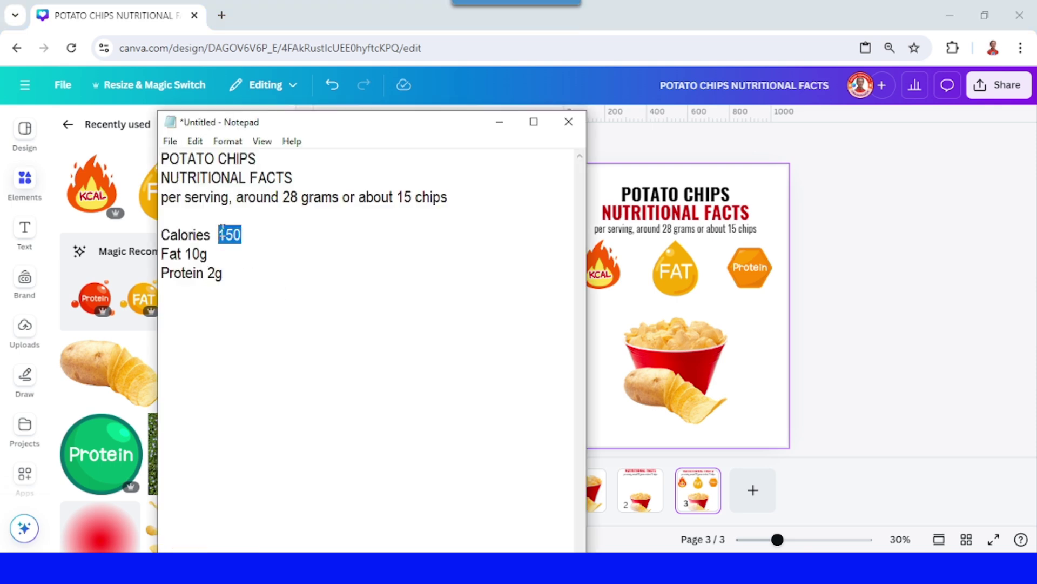
{"action": "right_click", "coordinate": [221, 234]}
{"action": "left_click", "coordinate": [149, 282]}
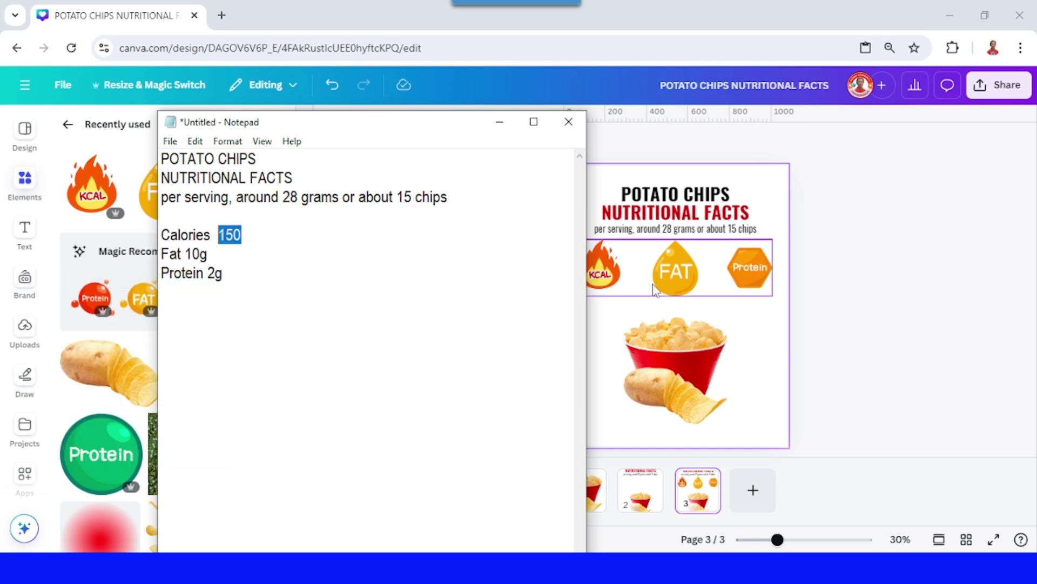
{"action": "right_click", "coordinate": [614, 318]}
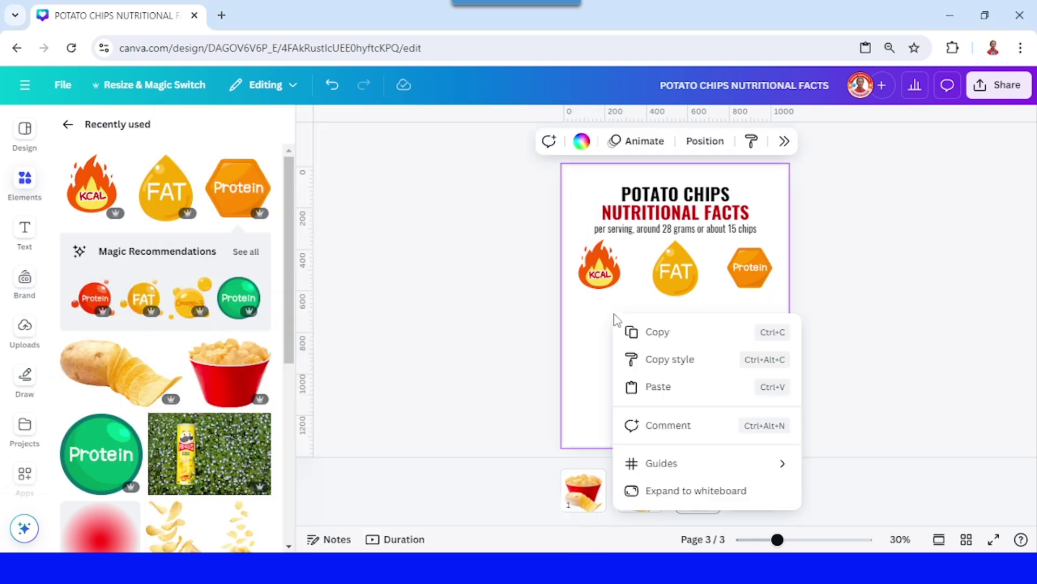
Paste the 150 value under the KCAL flame, then duplicate it beneath the FAT and Protein icons
{"action": "left_click", "coordinate": [670, 387]}
{"action": "mouse_move", "coordinate": [685, 345]}
{"action": "left_mouse_down"}
{"action": "mouse_move", "coordinate": [612, 350]}
{"action": "mouse_move", "coordinate": [621, 335]}
{"action": "mouse_move", "coordinate": [607, 345]}
{"action": "mouse_move", "coordinate": [687, 349]}
{"action": "left_mouse_up"}
{"action": "key", "text": "ctrl+d"}
{"action": "left_click", "coordinate": [679, 270]}
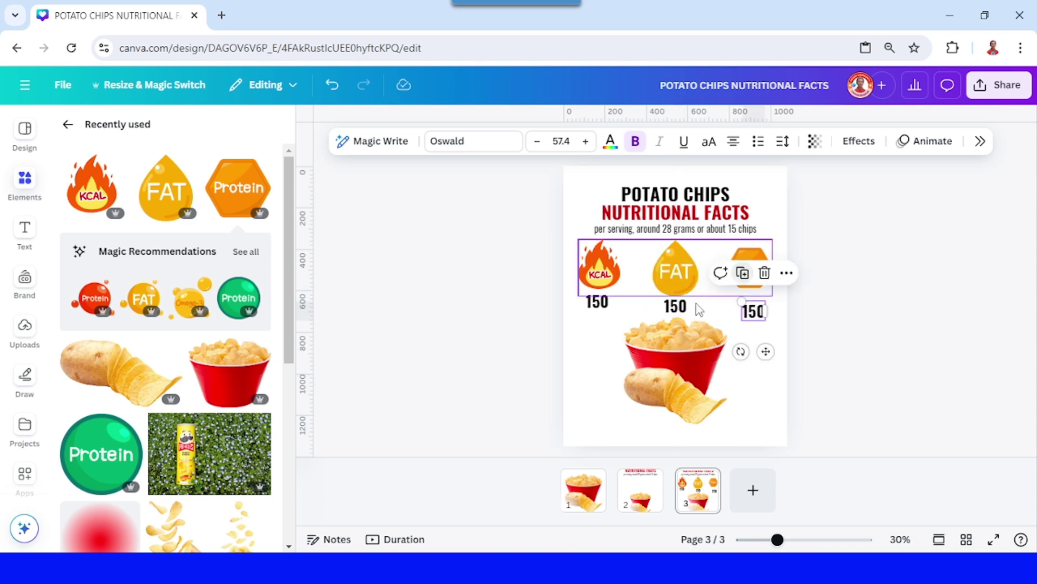
{"action": "left_click_drag", "start_coordinate": [764, 352], "coordinate": [764, 346]}
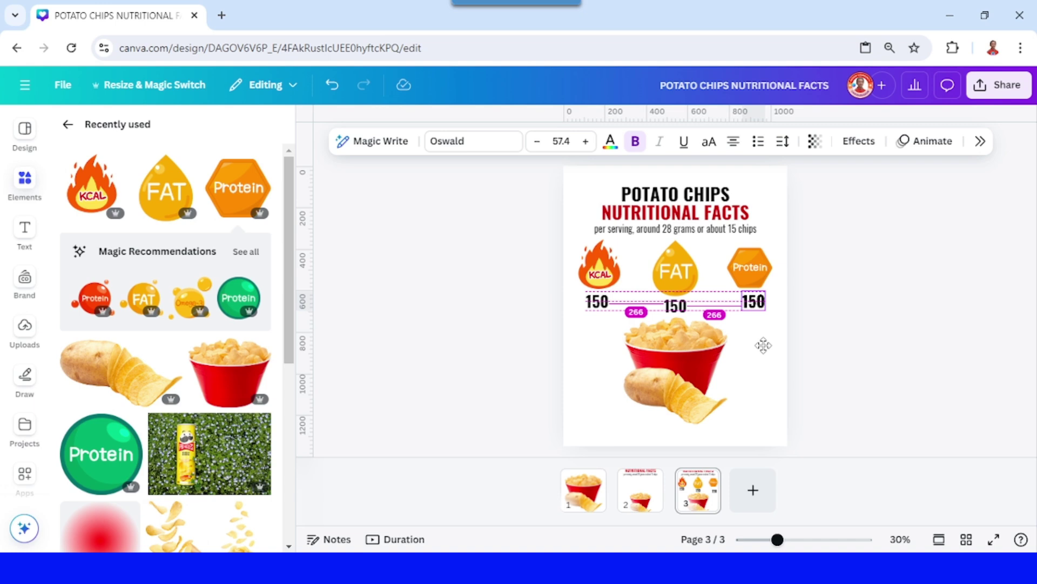
{"action": "left_click", "coordinate": [852, 345]}
{"action": "left_click", "coordinate": [403, 565]}
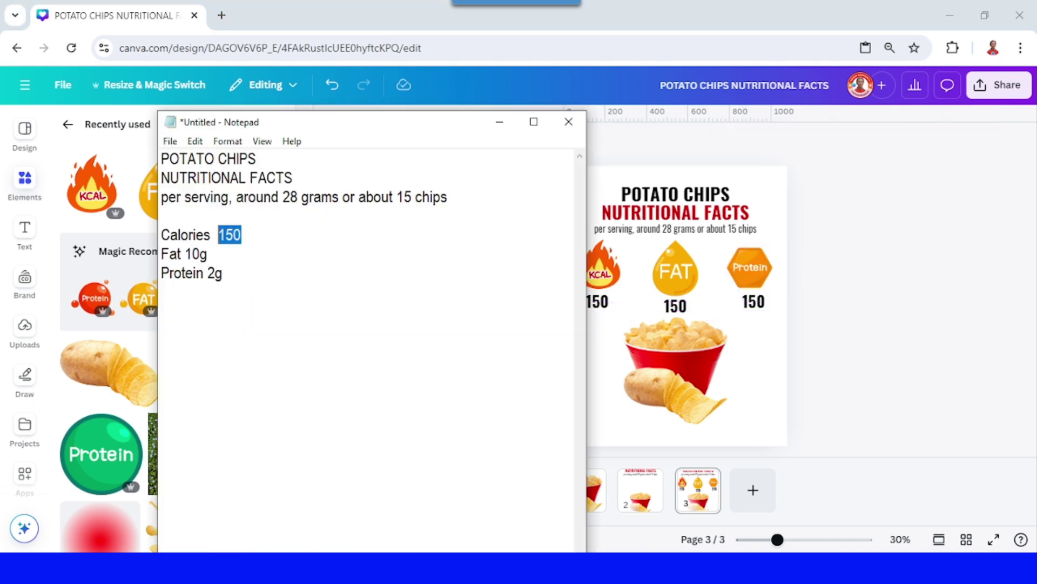
{"action": "left_click", "coordinate": [403, 565]}
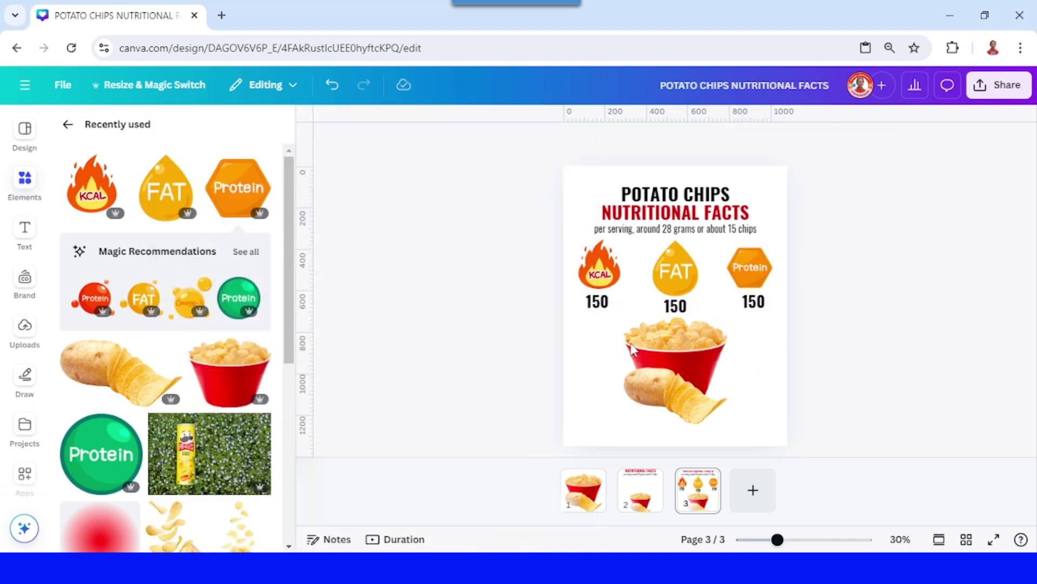
Change the values under FAT and Protein to 10g and 2g
{"action": "double_click", "coordinate": [675, 306]}
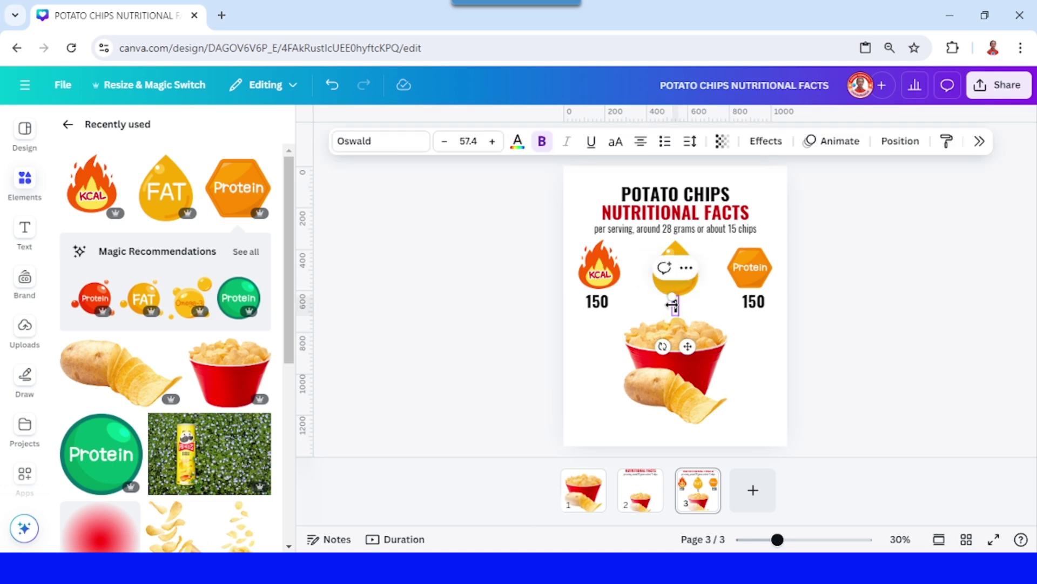
{"action": "type", "text": "10g"}
{"action": "double_click", "coordinate": [752, 301]}
{"action": "type", "text": "2"}
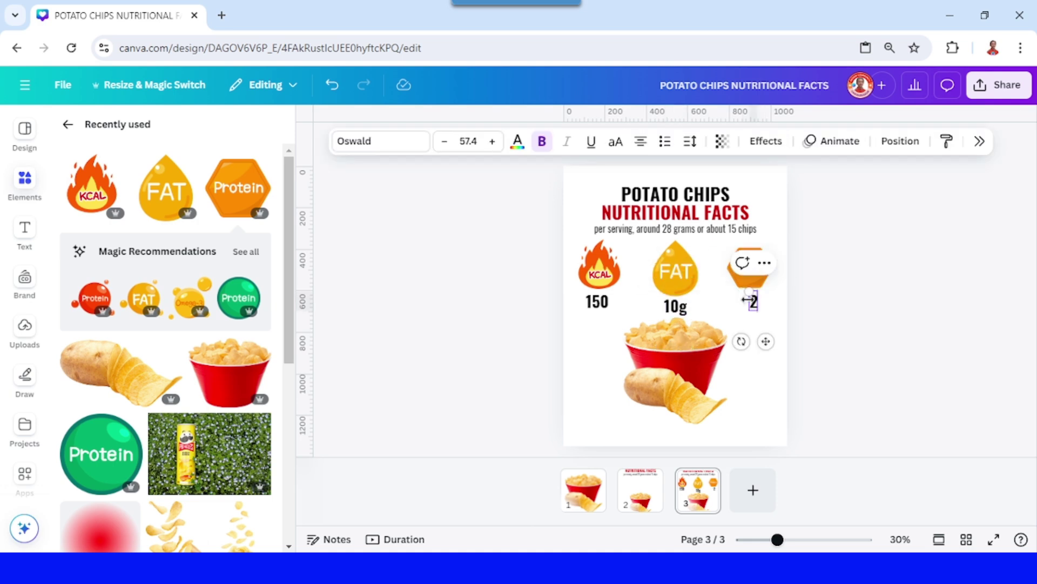
{"action": "type", "text": "g"}
{"action": "left_click", "coordinate": [608, 331]}
Group the 150, 10g and 2g values together
{"action": "left_click", "coordinate": [598, 301]}
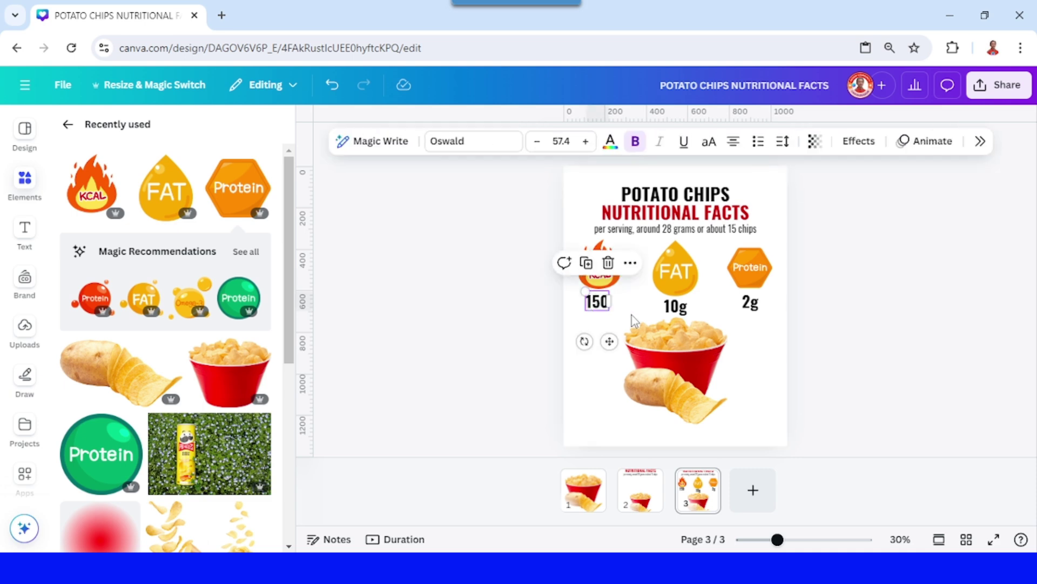
{"action": "left_click", "coordinate": [752, 302], "text": "shift"}
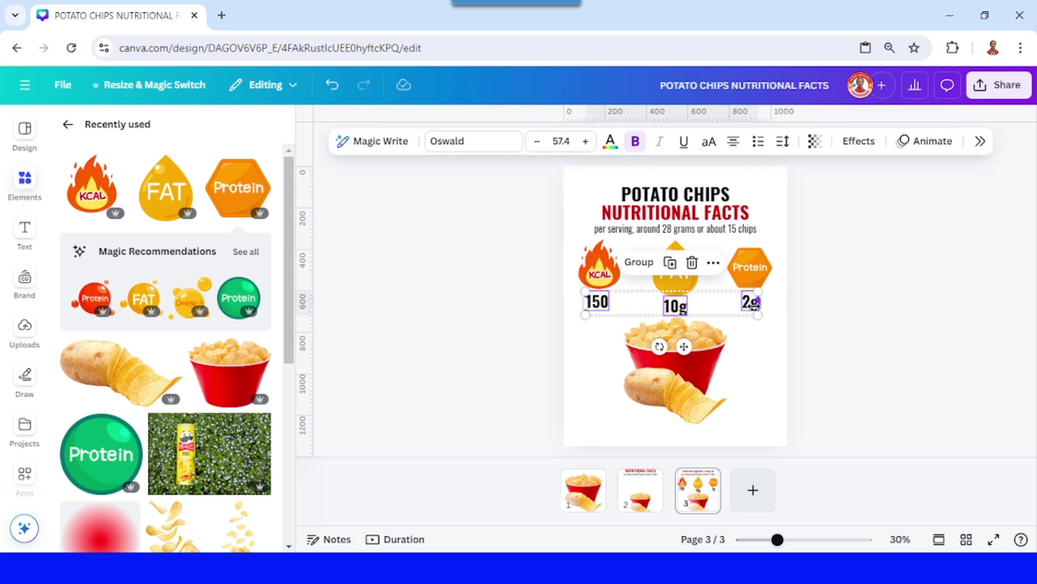
{"action": "left_click", "coordinate": [641, 262]}
{"action": "left_click", "coordinate": [699, 499]}
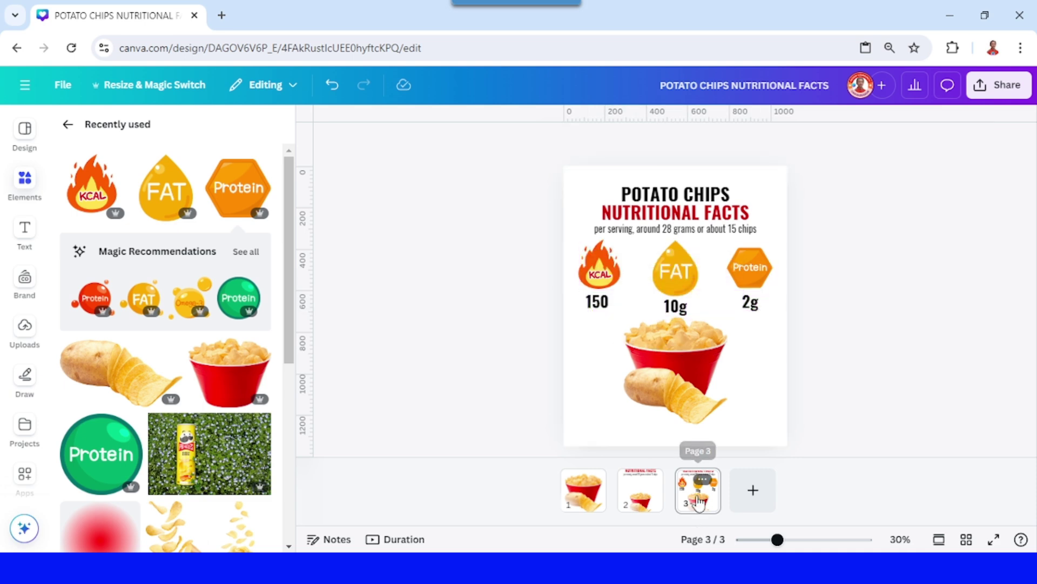
Duplicate page 3 to create page 4
{"action": "left_click", "coordinate": [702, 481]}
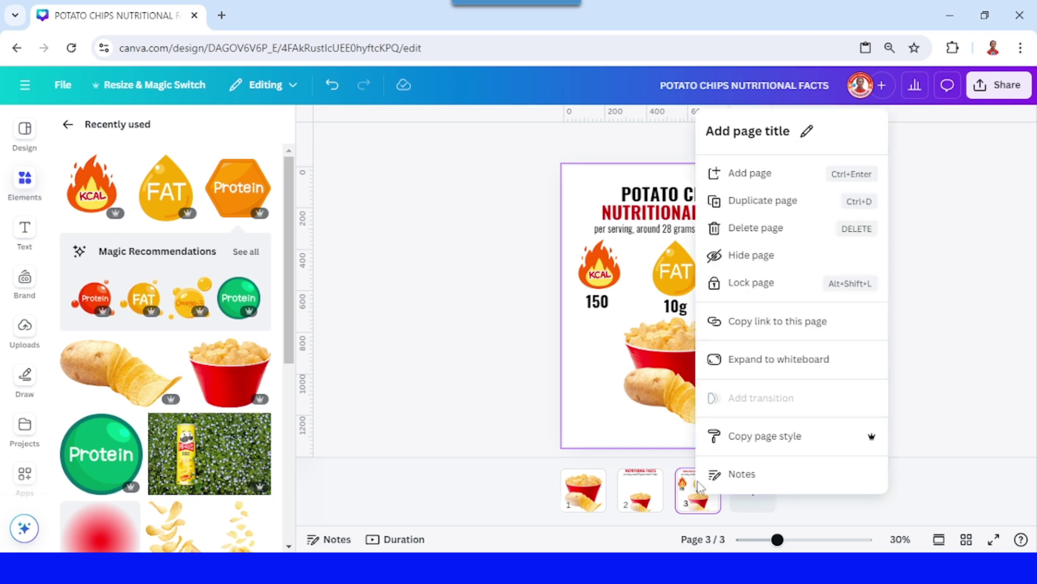
{"action": "left_click", "coordinate": [766, 202]}
{"action": "left_click", "coordinate": [675, 502]}
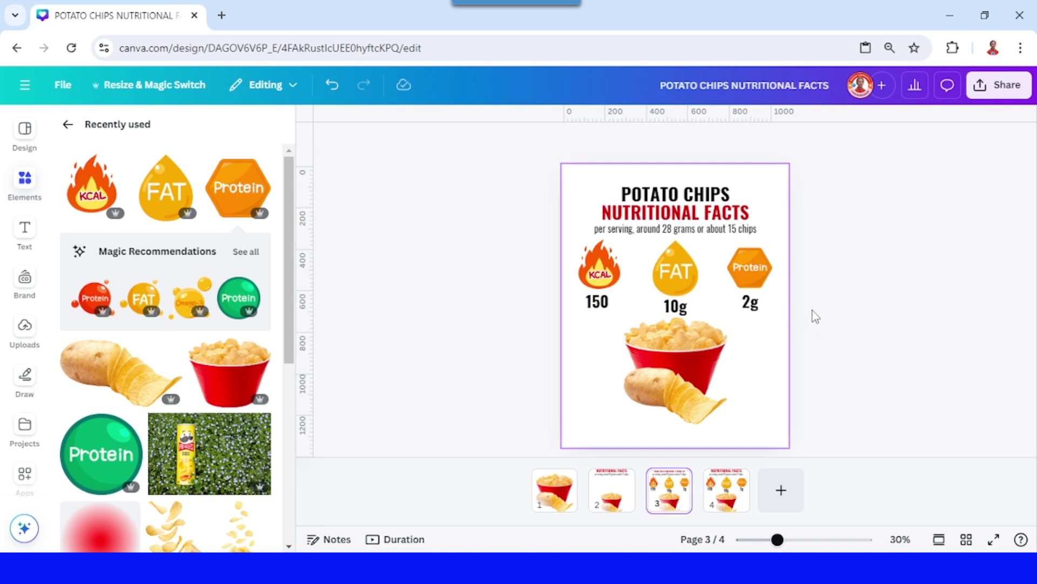
Set the transparency of page 3's values group to 0
{"action": "left_click_drag", "start_coordinate": [815, 313], "coordinate": [579, 311]}
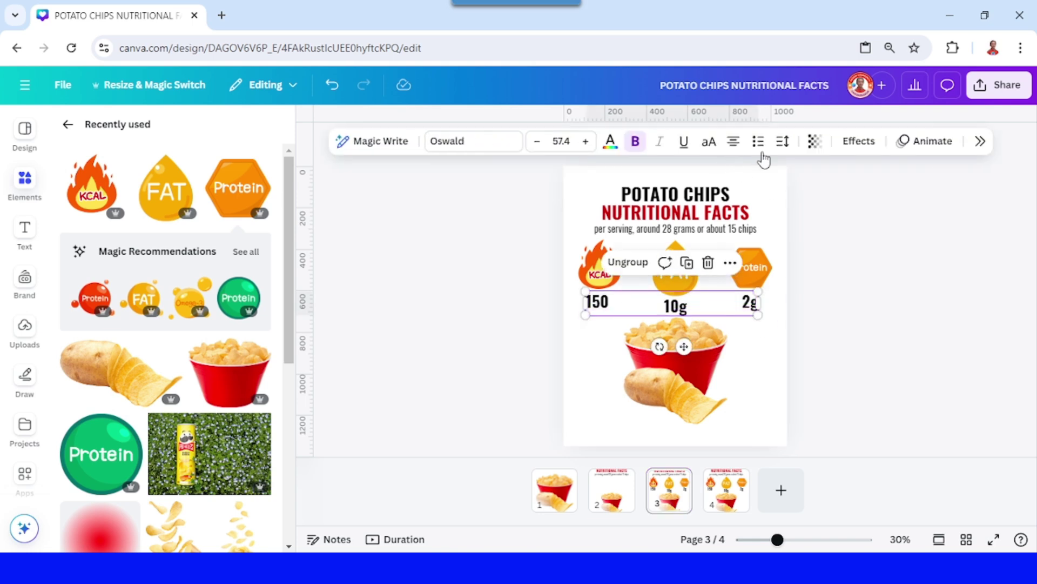
{"action": "left_click", "coordinate": [815, 143]}
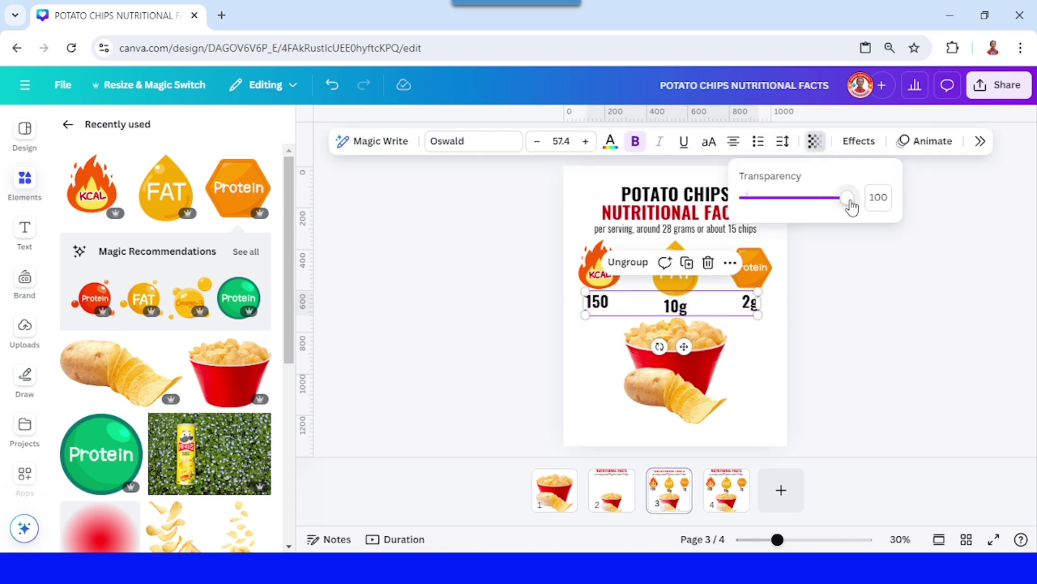
{"action": "left_click_drag", "start_coordinate": [852, 207], "coordinate": [745, 197]}
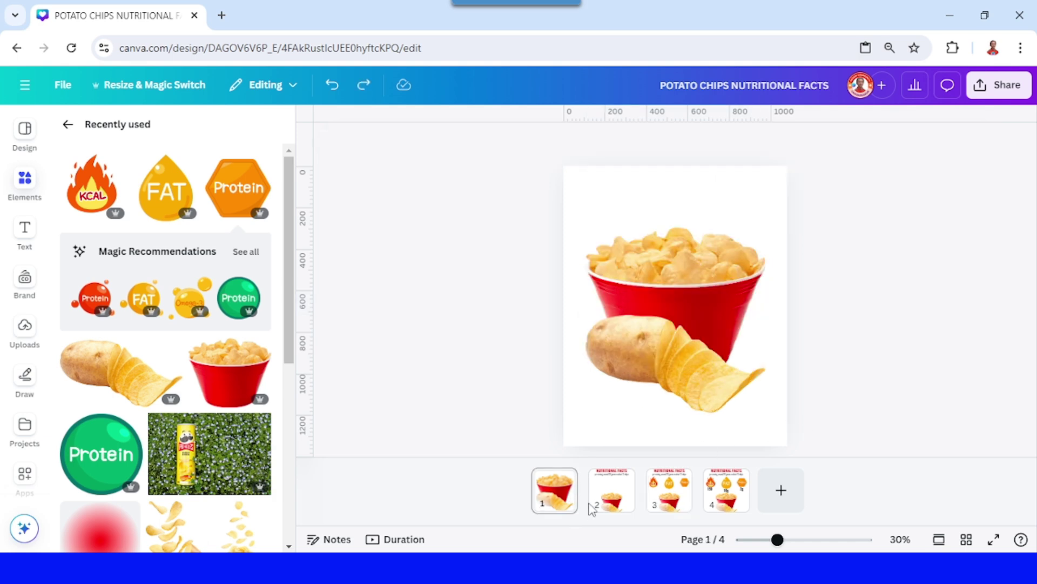
Add 0.5-second Match & Move transitions between all four pages
{"action": "left_click", "coordinate": [583, 502]}
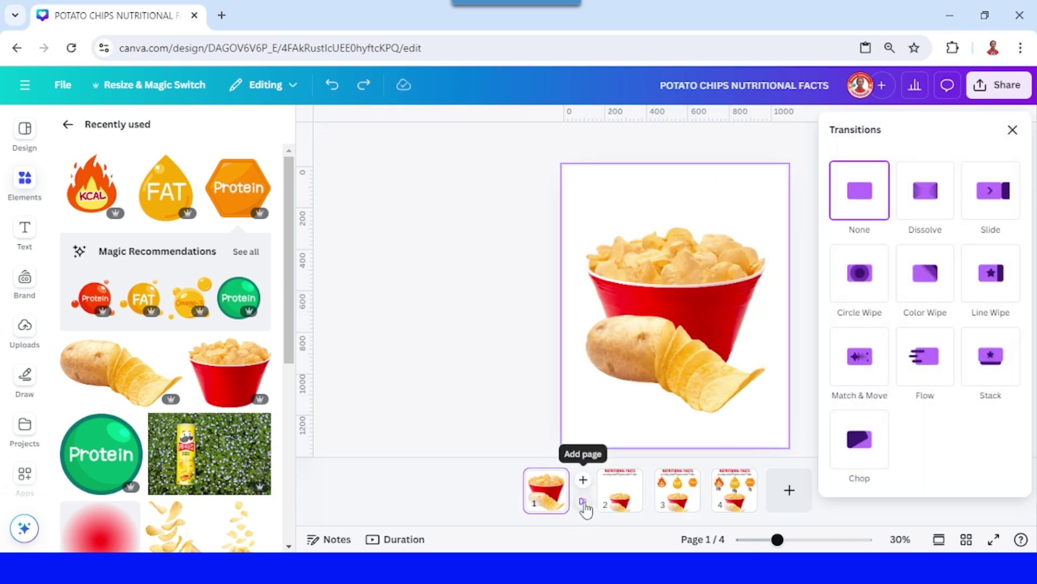
{"action": "left_click", "coordinate": [864, 368]}
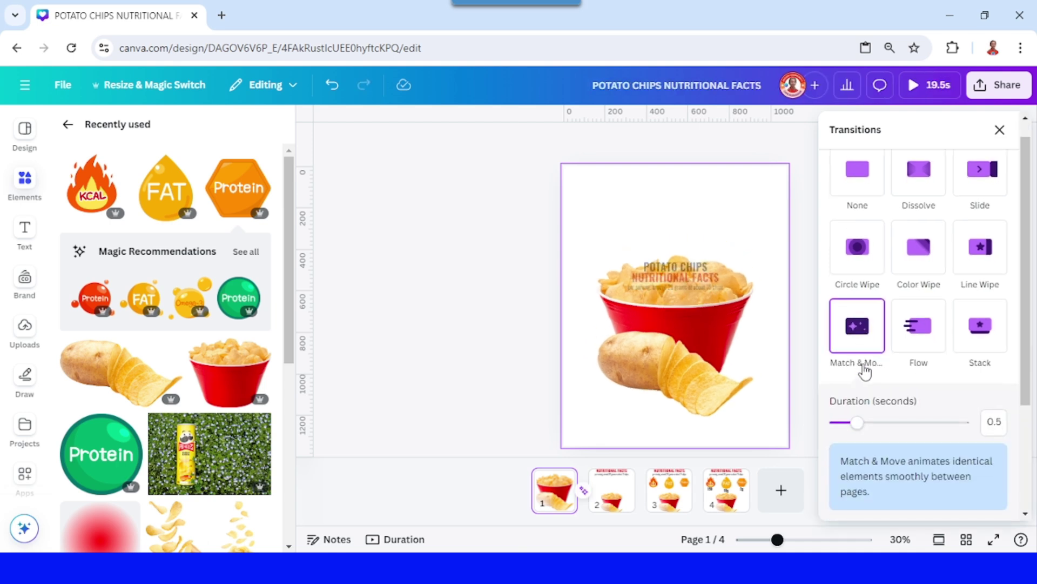
{"action": "scroll", "coordinate": [918, 389], "scroll_direction": "down", "scroll_amount": 3}
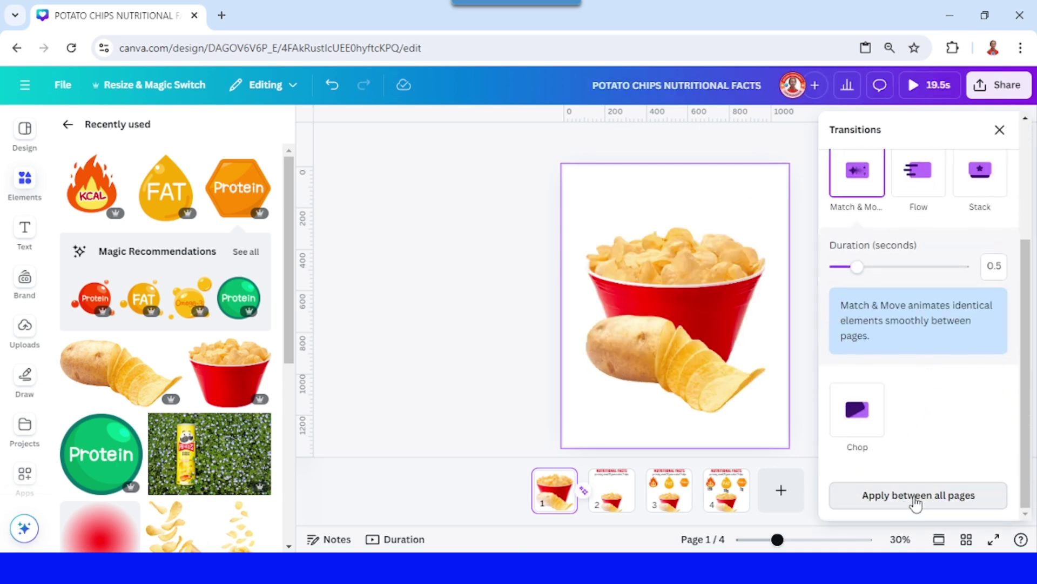
{"action": "left_click", "coordinate": [915, 500]}
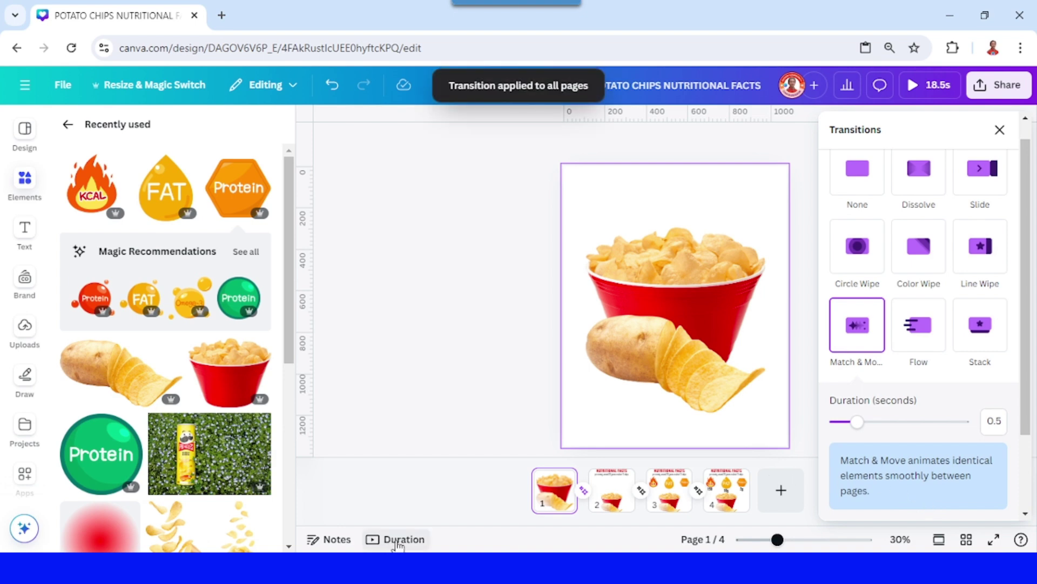
Set every page to 1.0 second for a 4-second animation and play it
{"action": "left_click", "coordinate": [398, 539]}
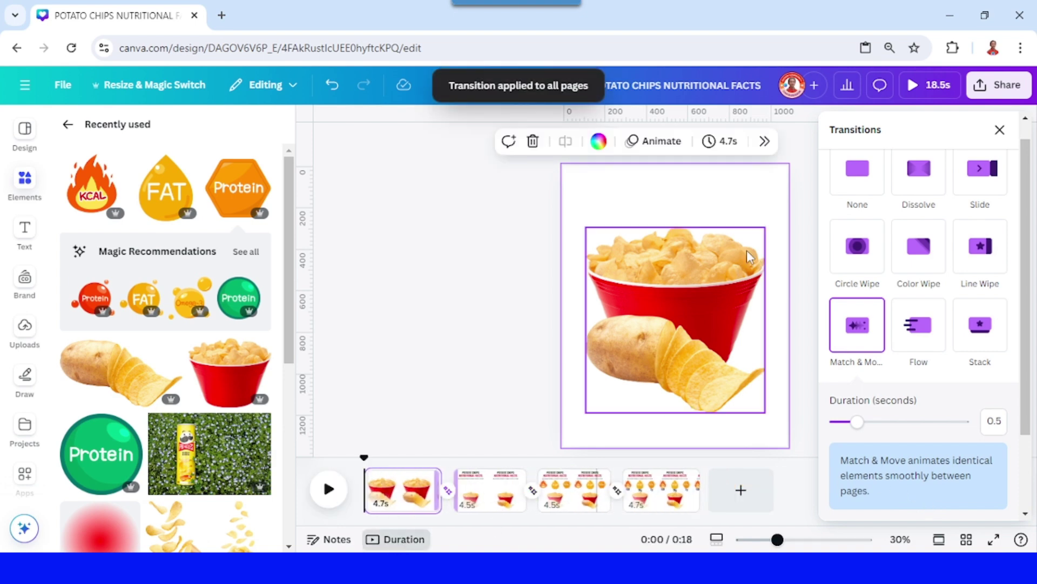
{"action": "left_click", "coordinate": [724, 141]}
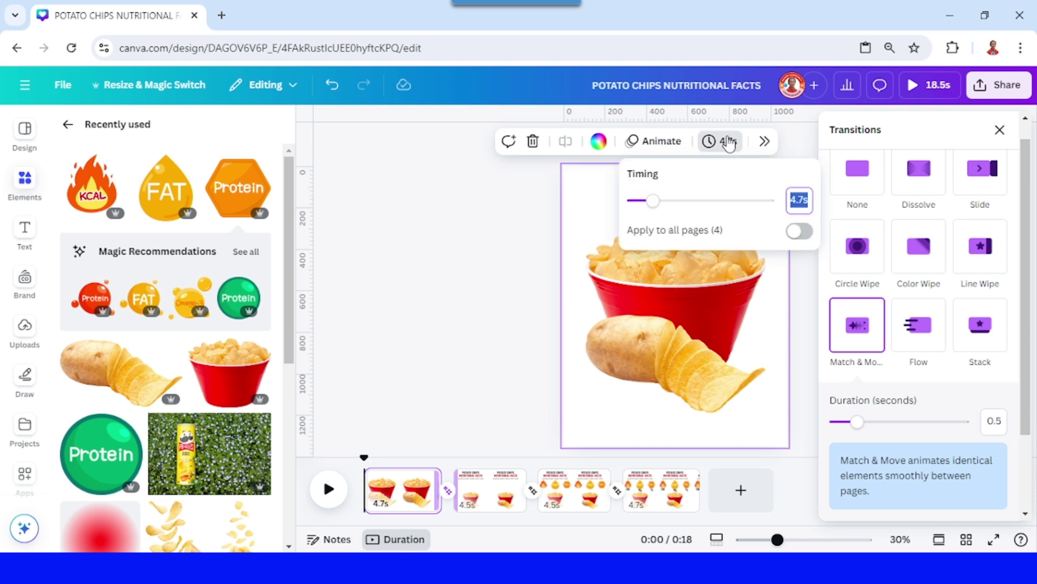
{"action": "type", "text": "1"}
{"action": "left_click", "coordinate": [802, 232]}
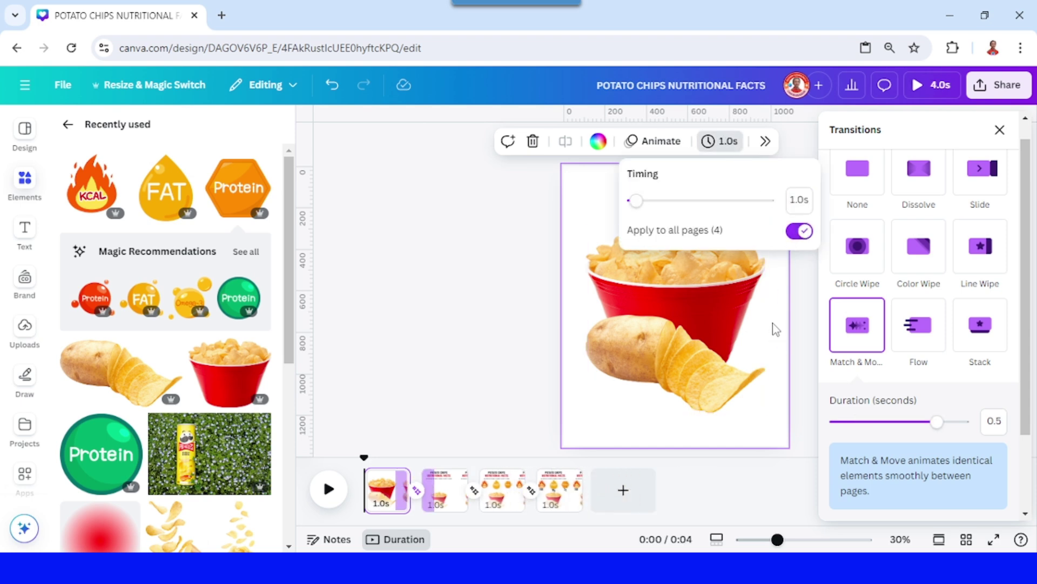
{"action": "left_click", "coordinate": [328, 489]}
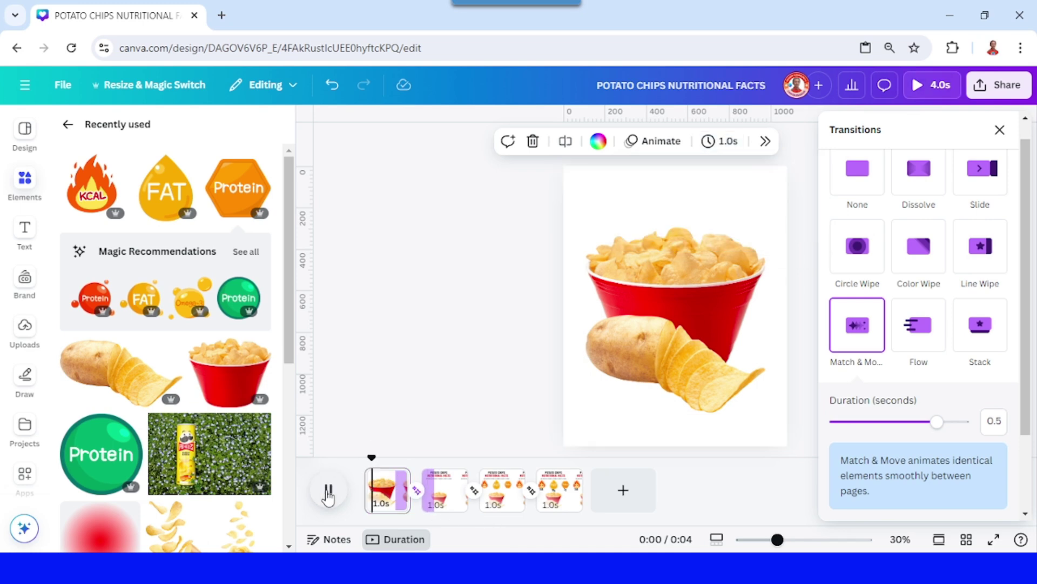